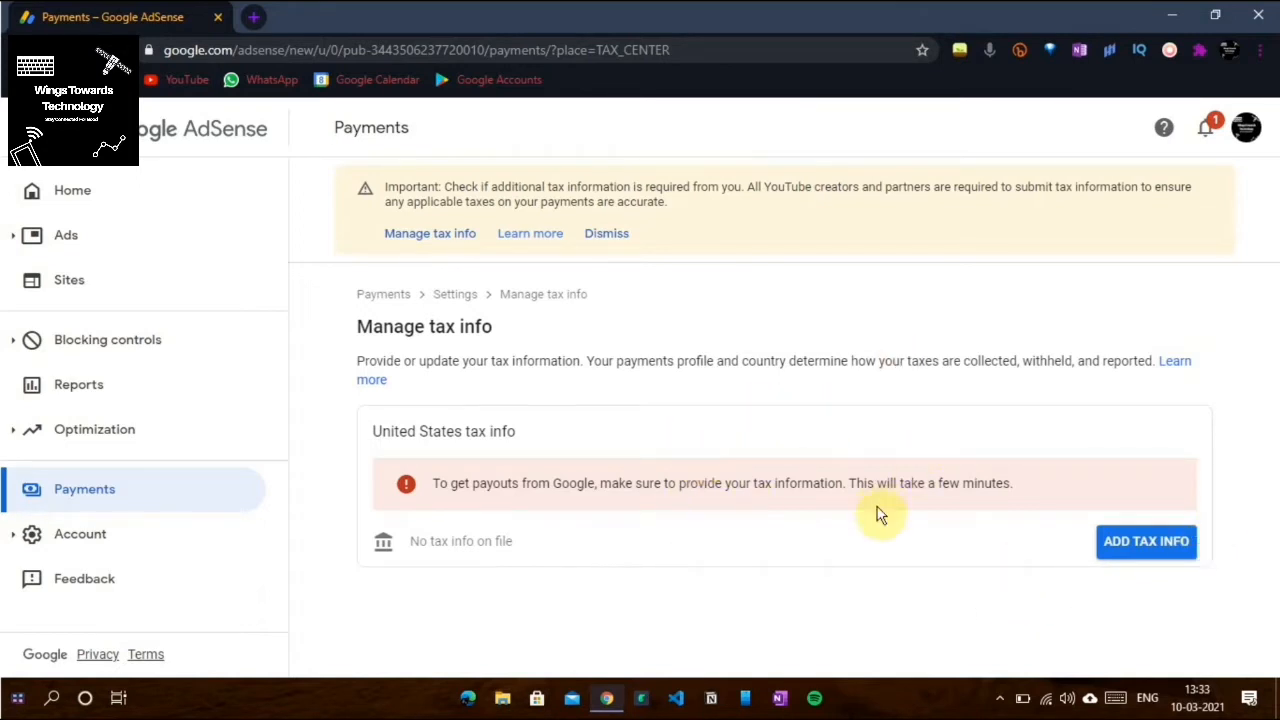
Step: Start adding United States tax info and verify the Google account by submitting the account password
click(1105, 549)
click(1000, 698)
click(1002, 699)
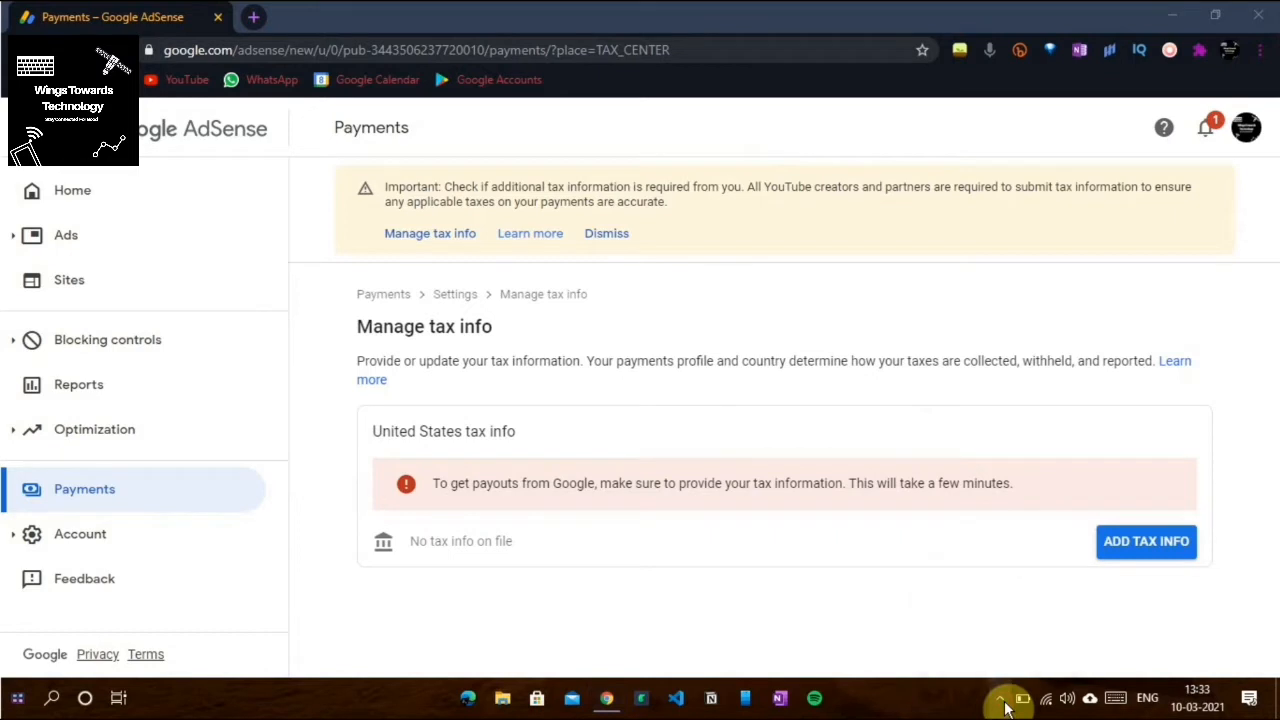
click(1158, 550)
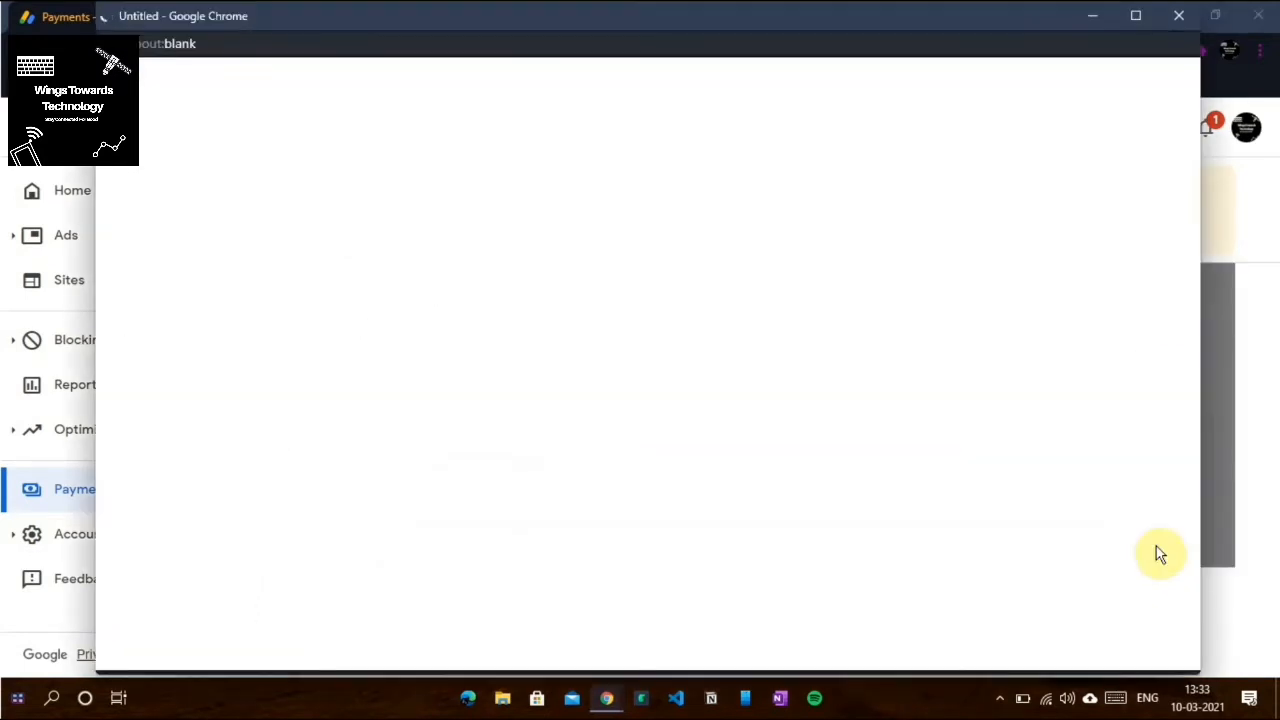
click(1136, 17)
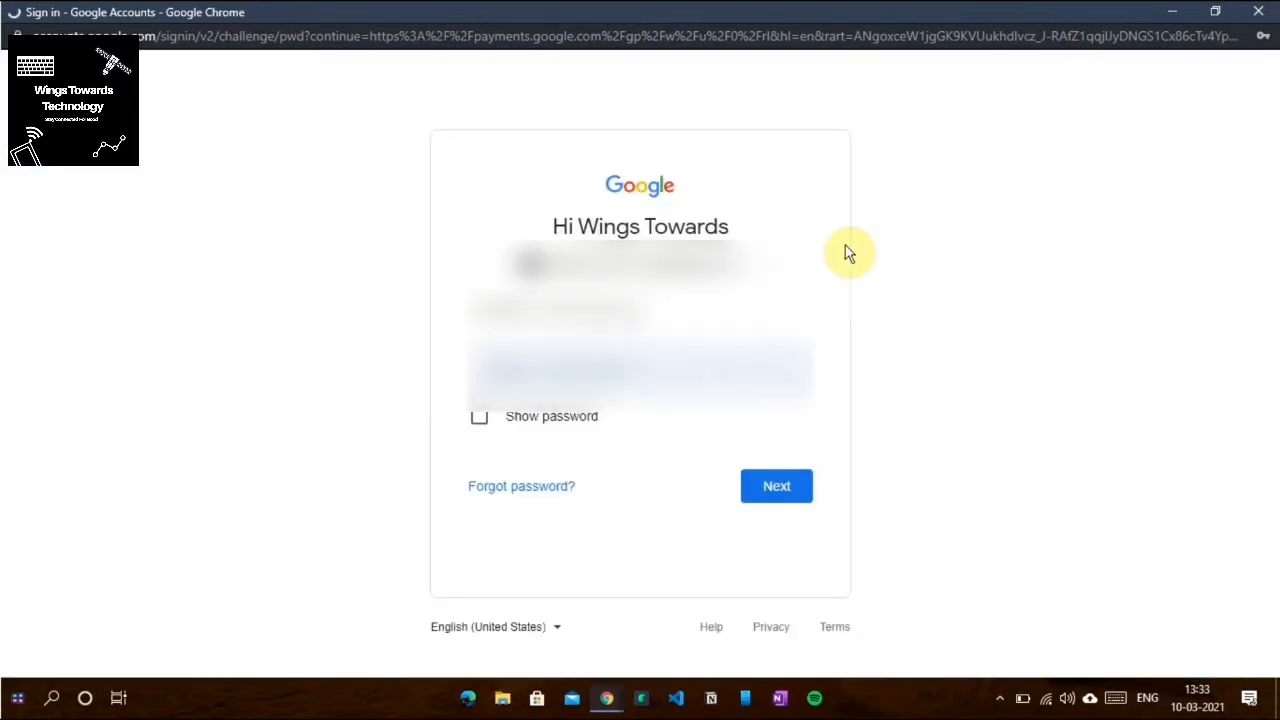
click(783, 487)
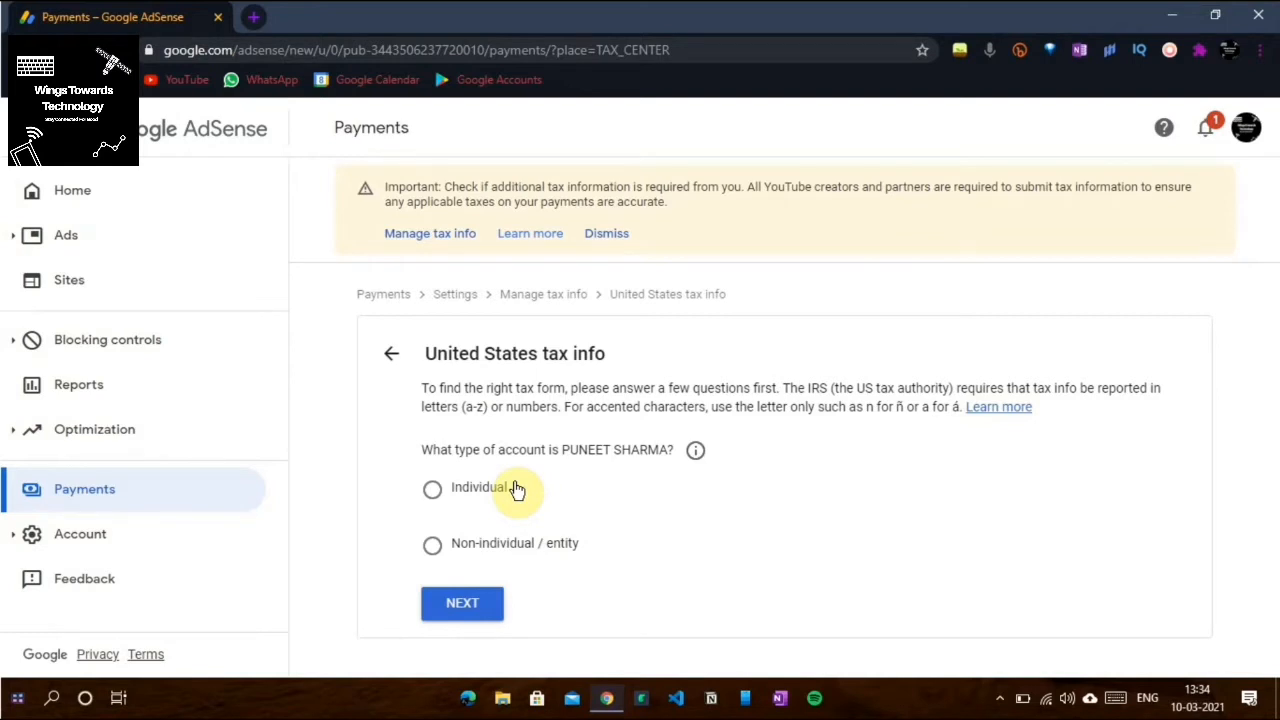
Step: Set the account type to Individual and continue to the citizenship question
click(446, 497)
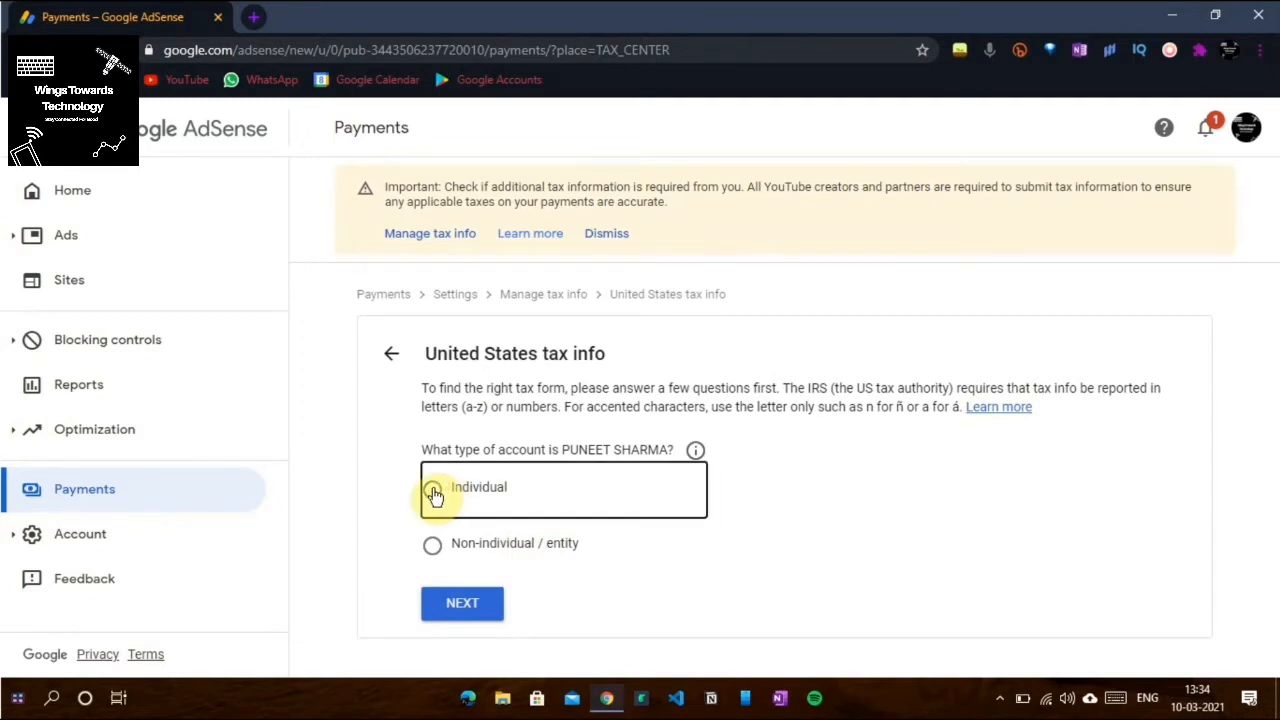
click(434, 494)
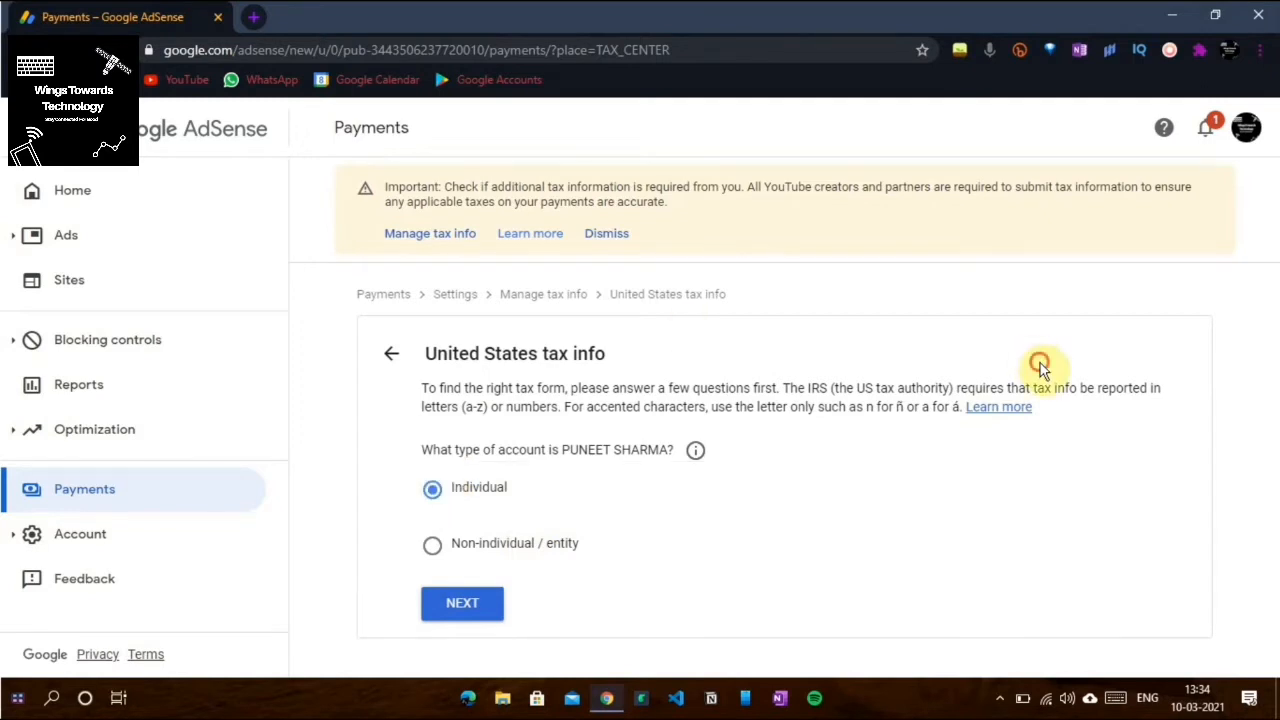
drag(1047, 449, 687, 503)
click(595, 566)
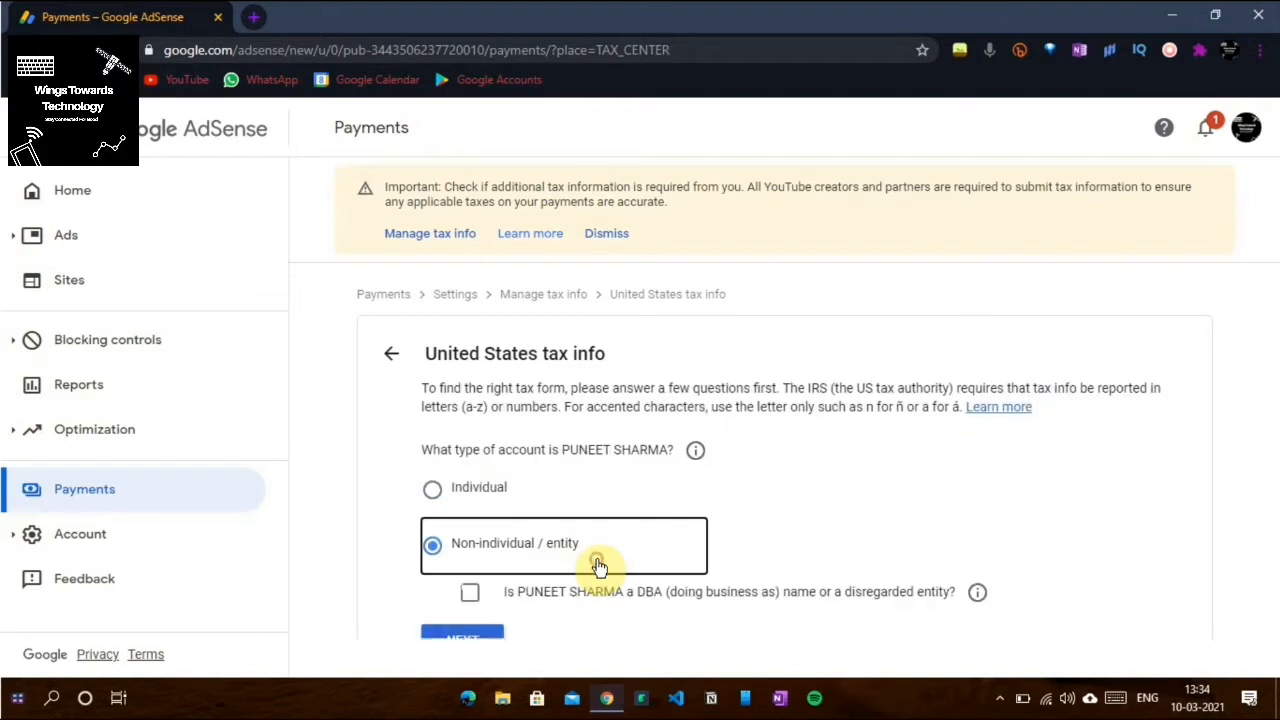
click(506, 507)
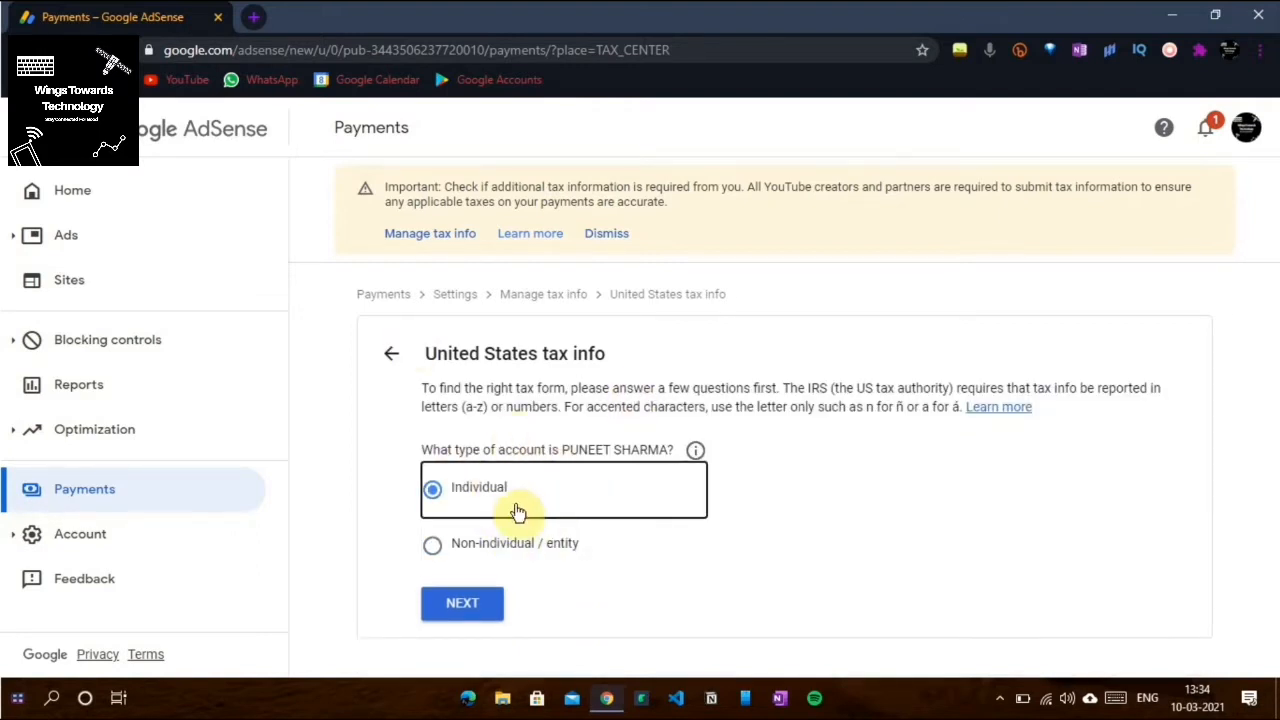
click(477, 616)
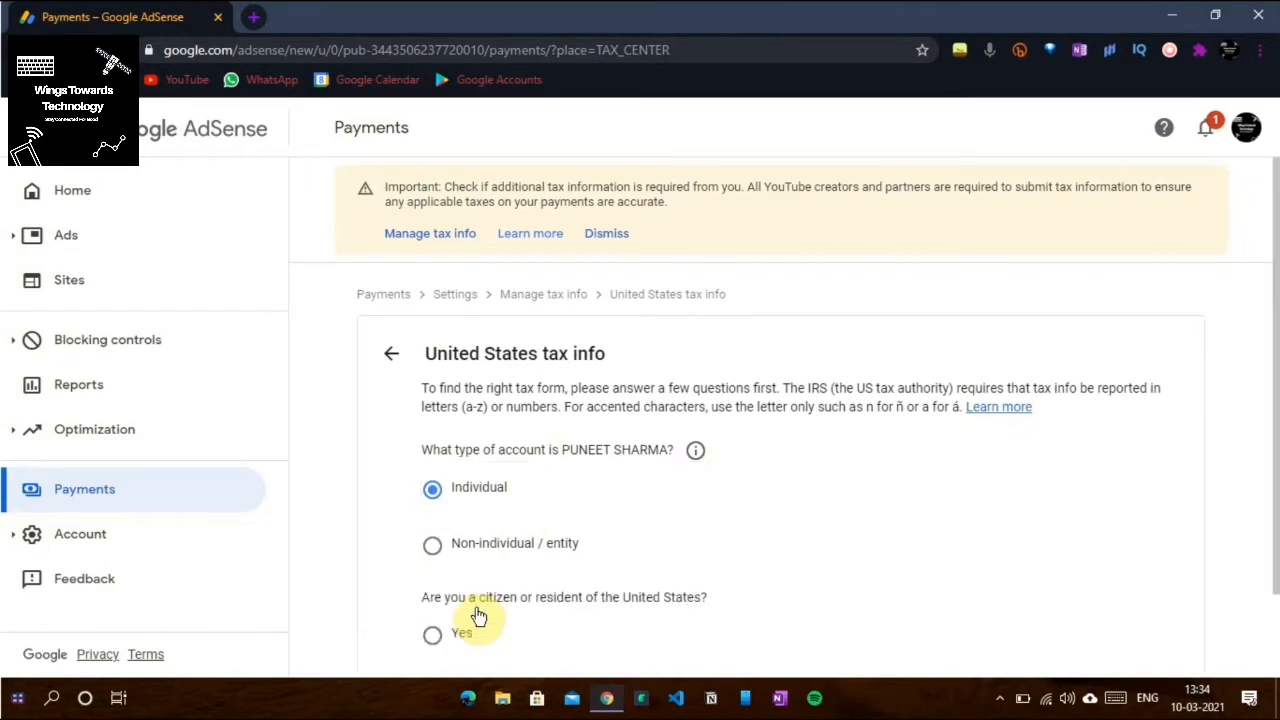
Step: Answer No to being a citizen or resident of the United States and continue
drag(1271, 395, 1275, 495)
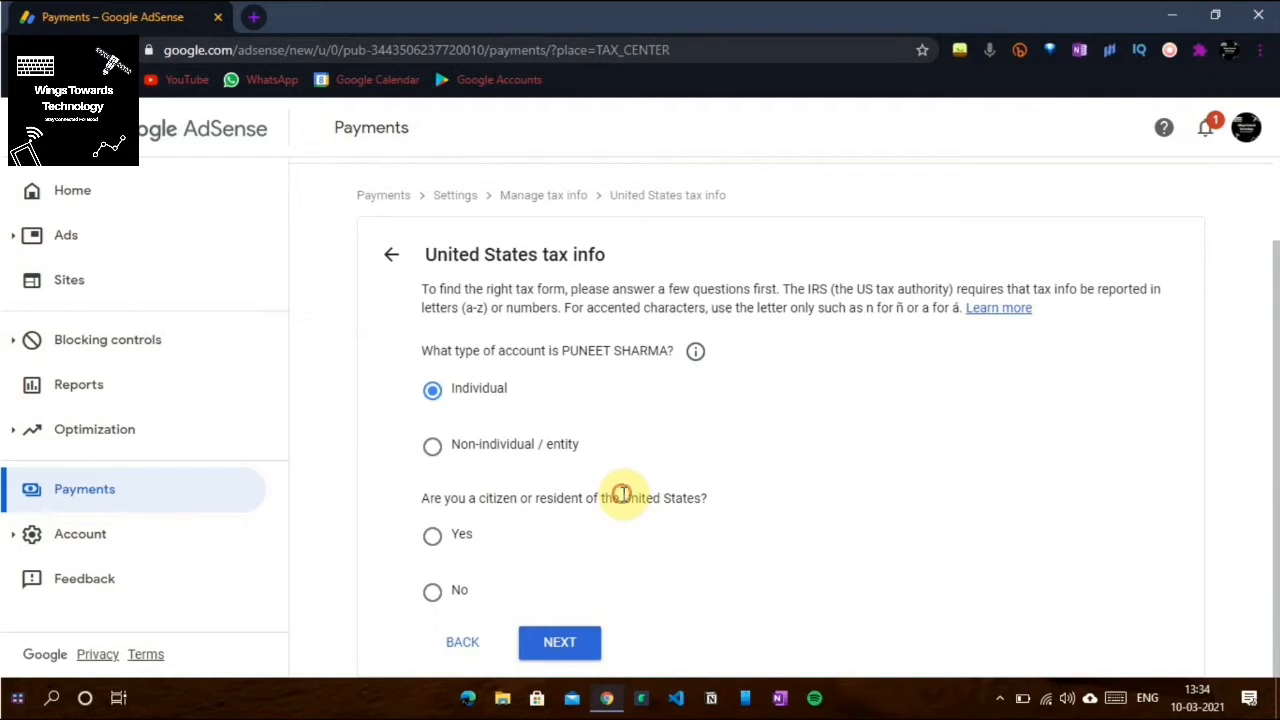
drag(622, 497, 703, 497)
click(643, 535)
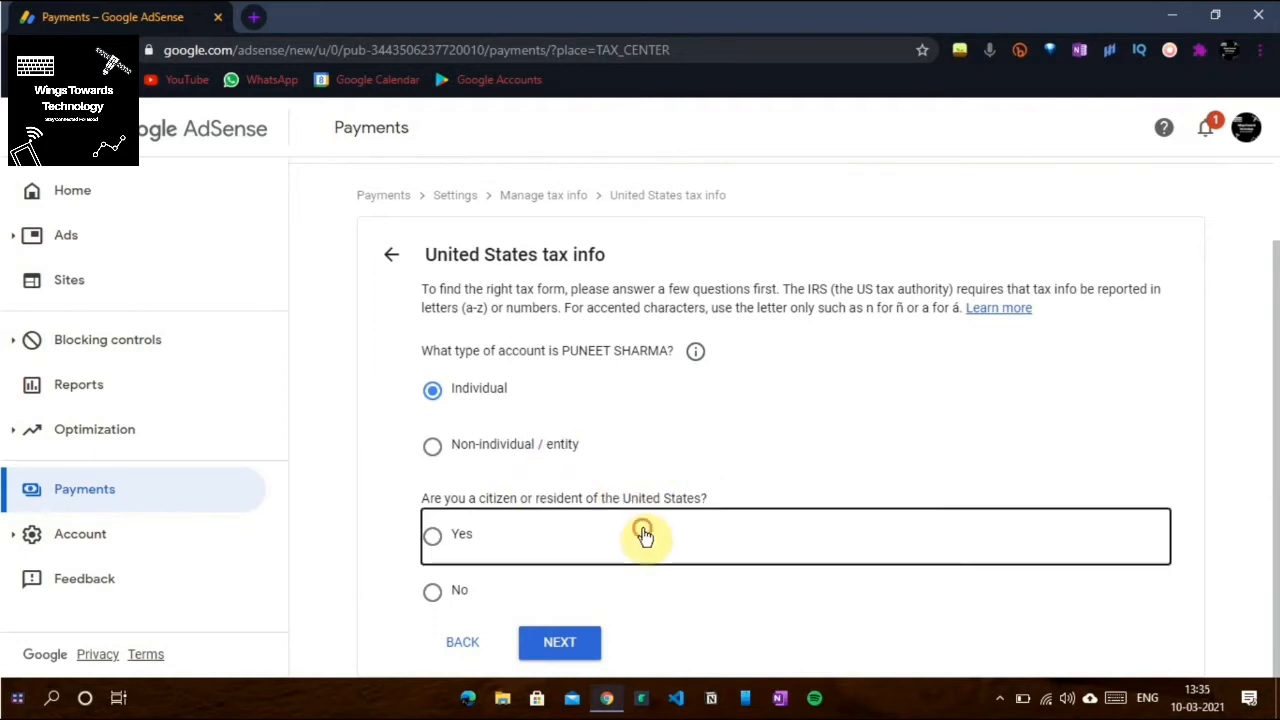
click(472, 603)
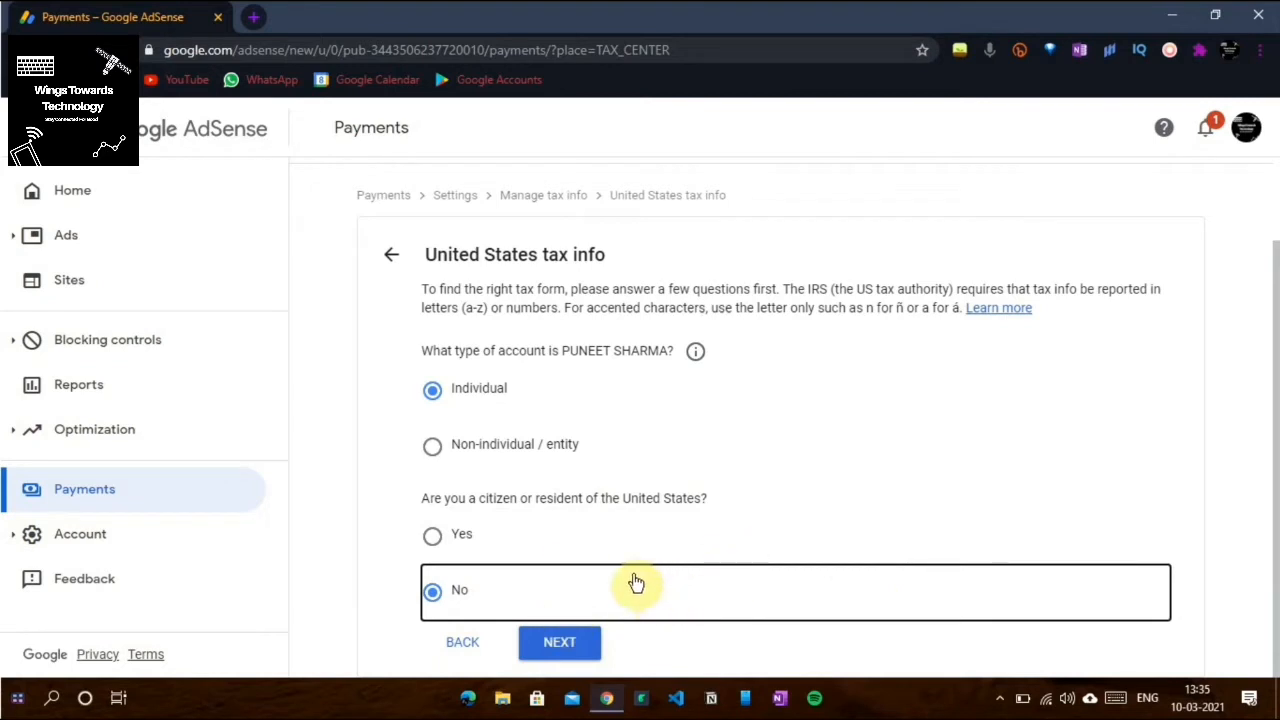
click(558, 646)
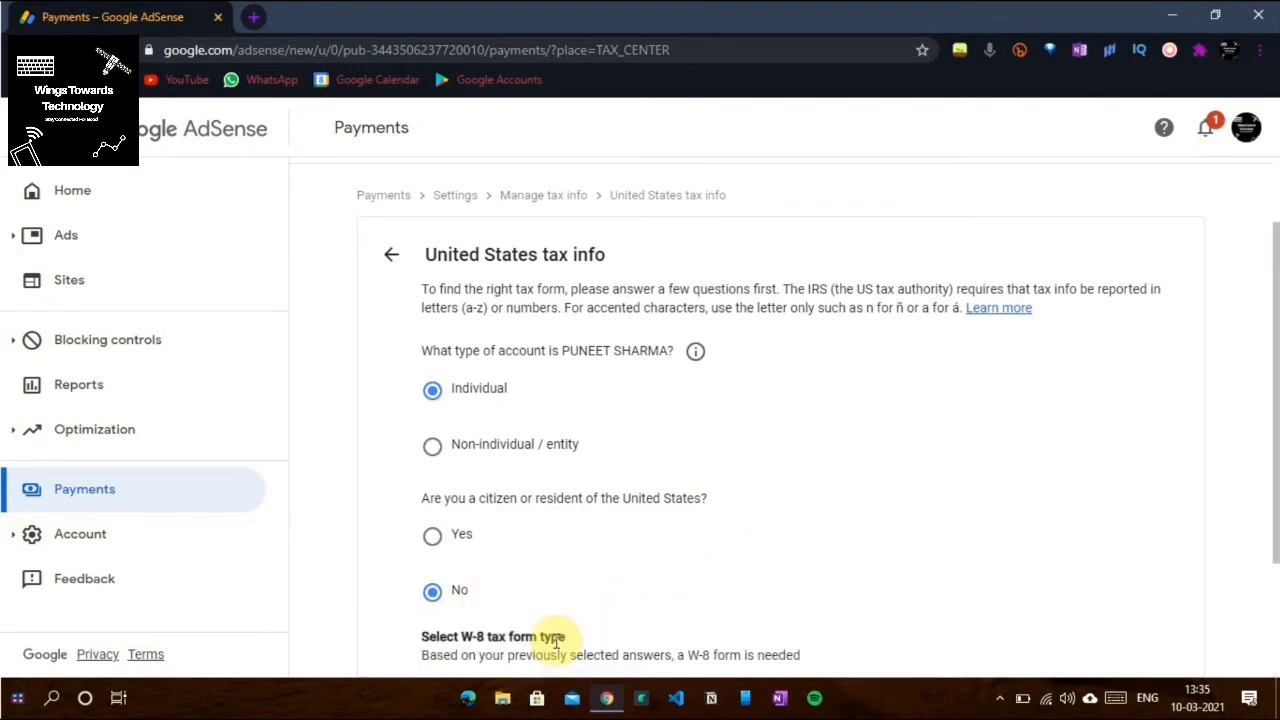
Step: Choose W-8BEN as the W-8 tax form type and start the form
drag(1275, 378, 1270, 495)
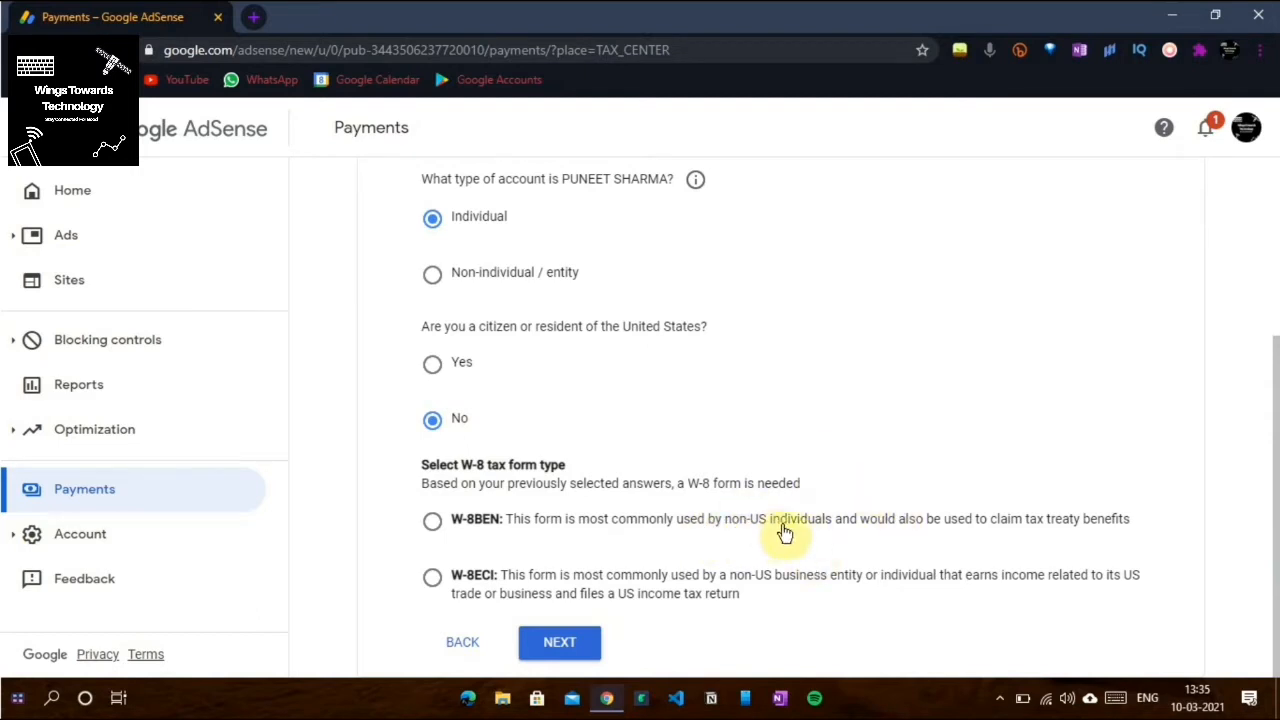
click(434, 521)
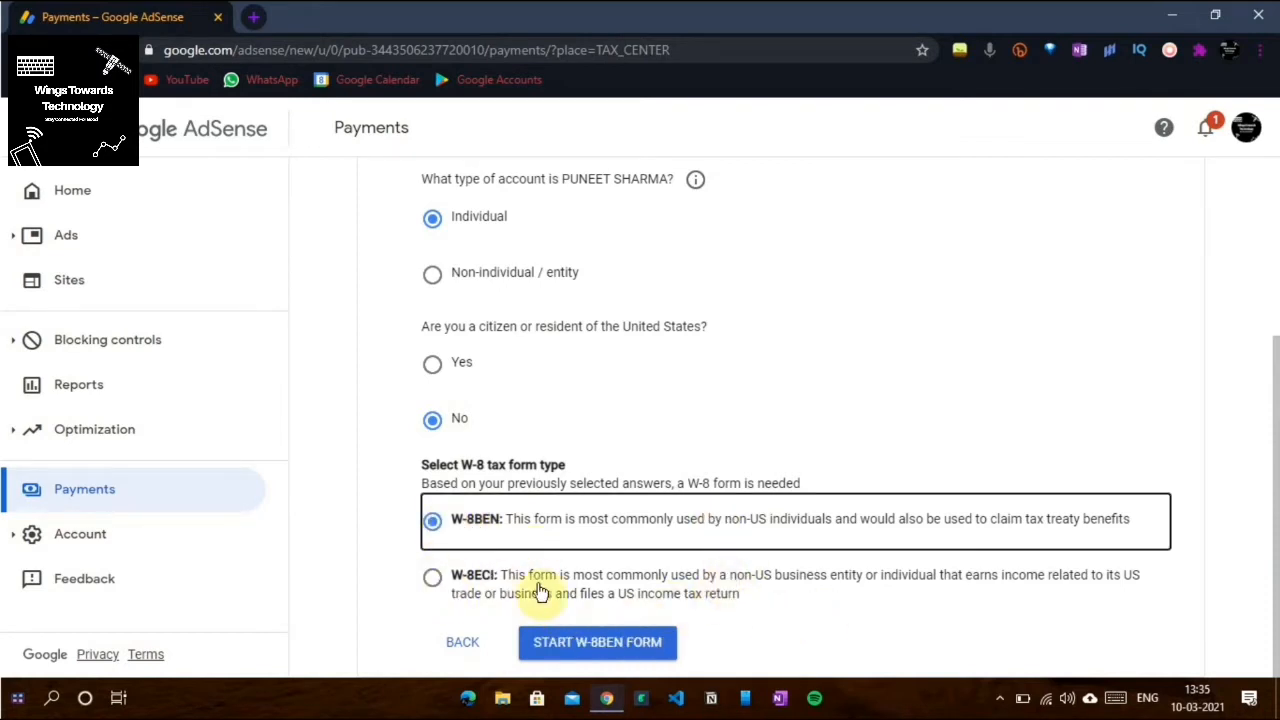
click(575, 650)
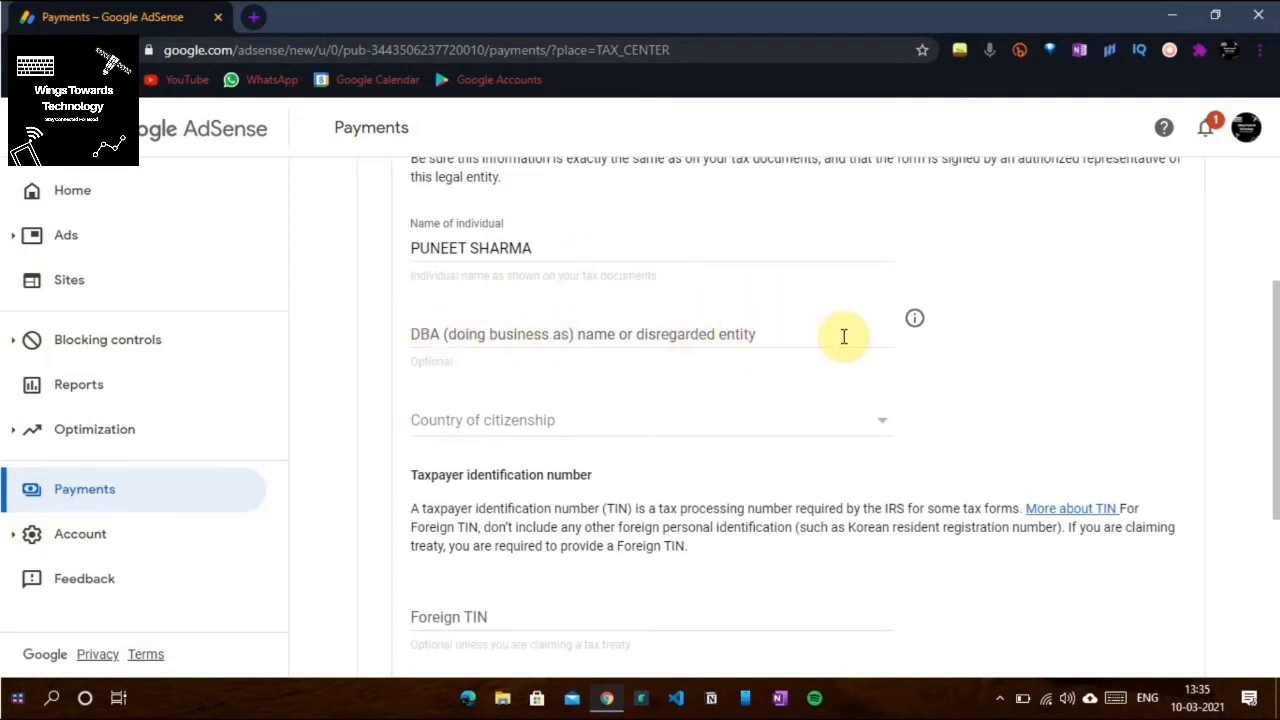
Step: Set the country of citizenship to India
click(670, 418)
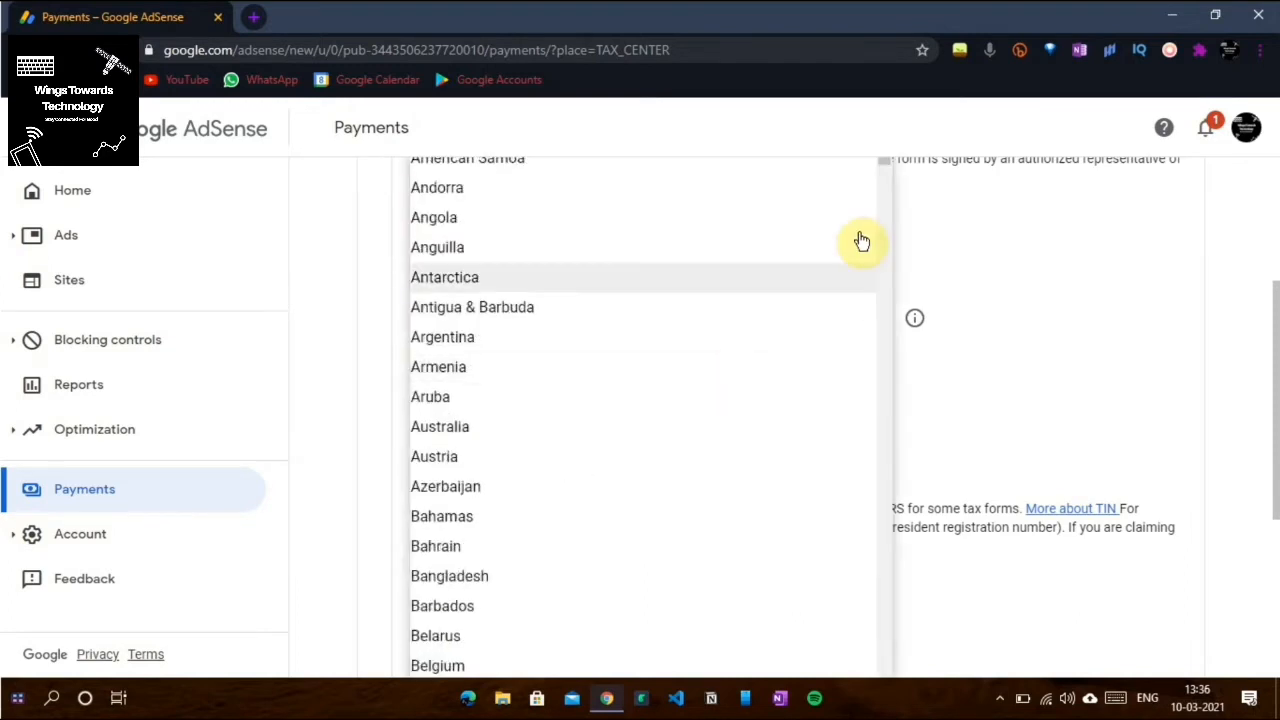
drag(887, 170, 911, 466)
click(617, 516)
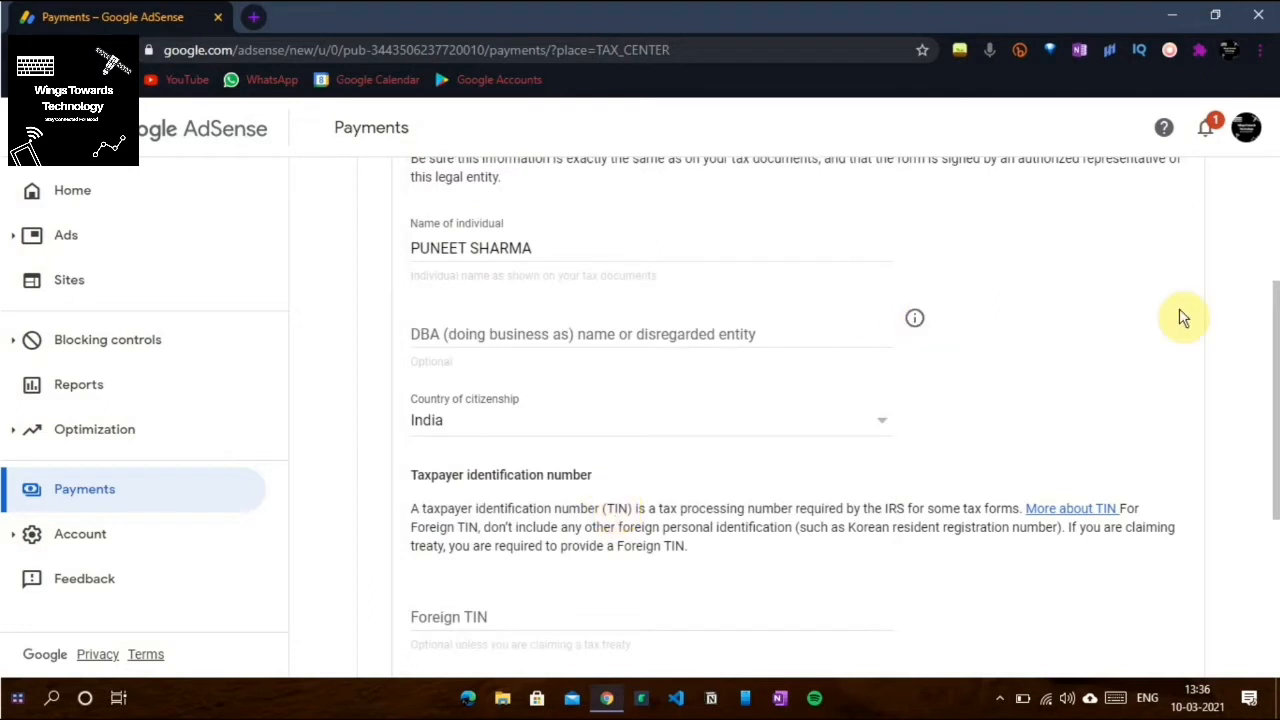
Step: Enter the taxpayer identification number as the Foreign TIN and continue to the address section
scroll(1268, 400, down, 3)
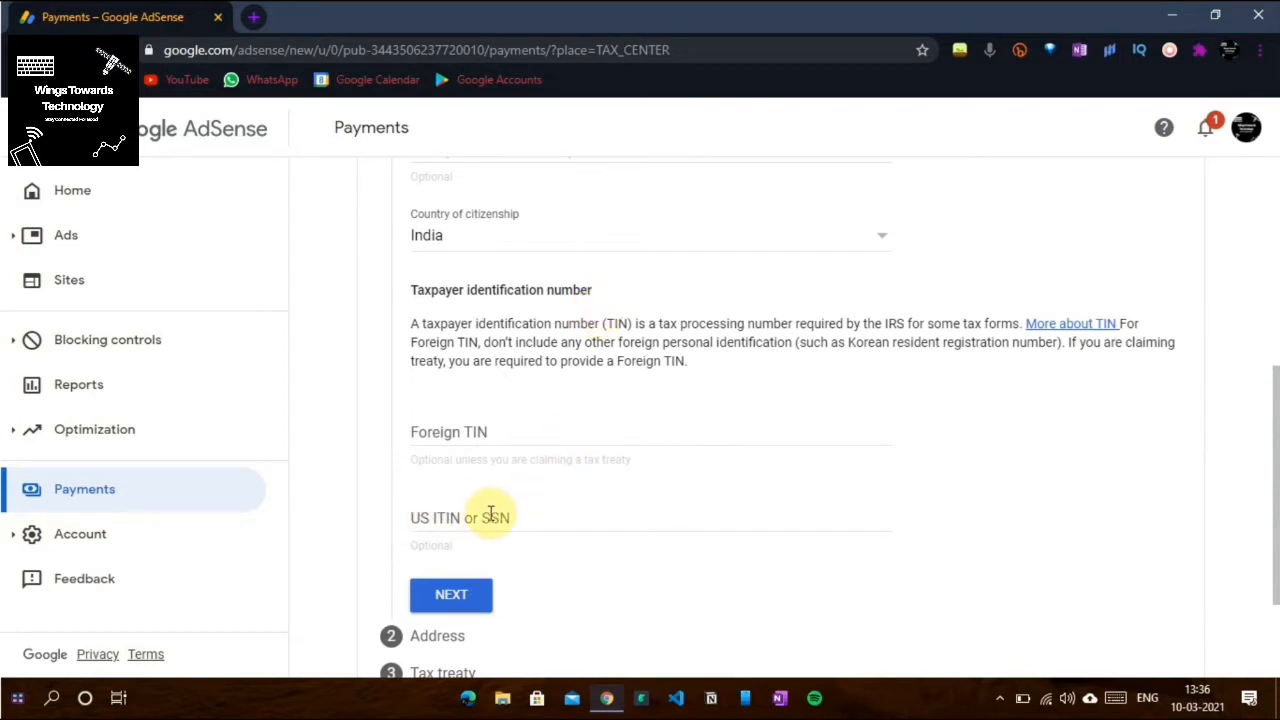
click(461, 428)
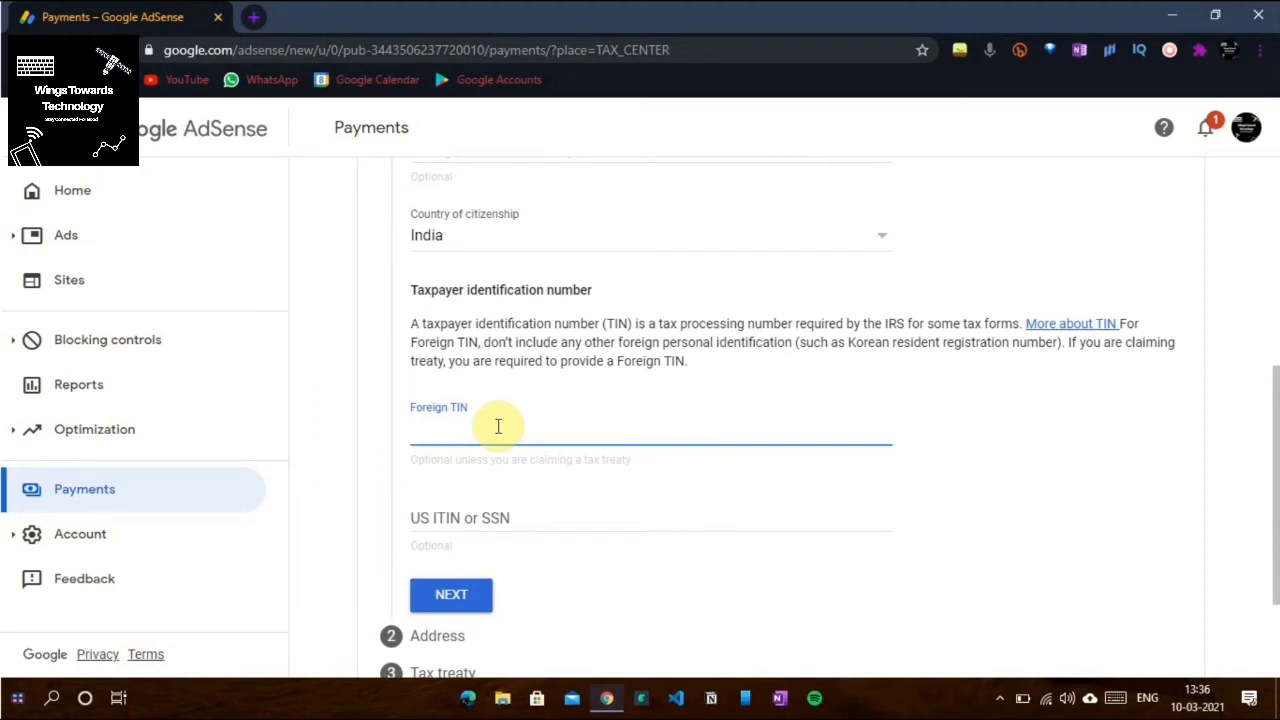
text(**)
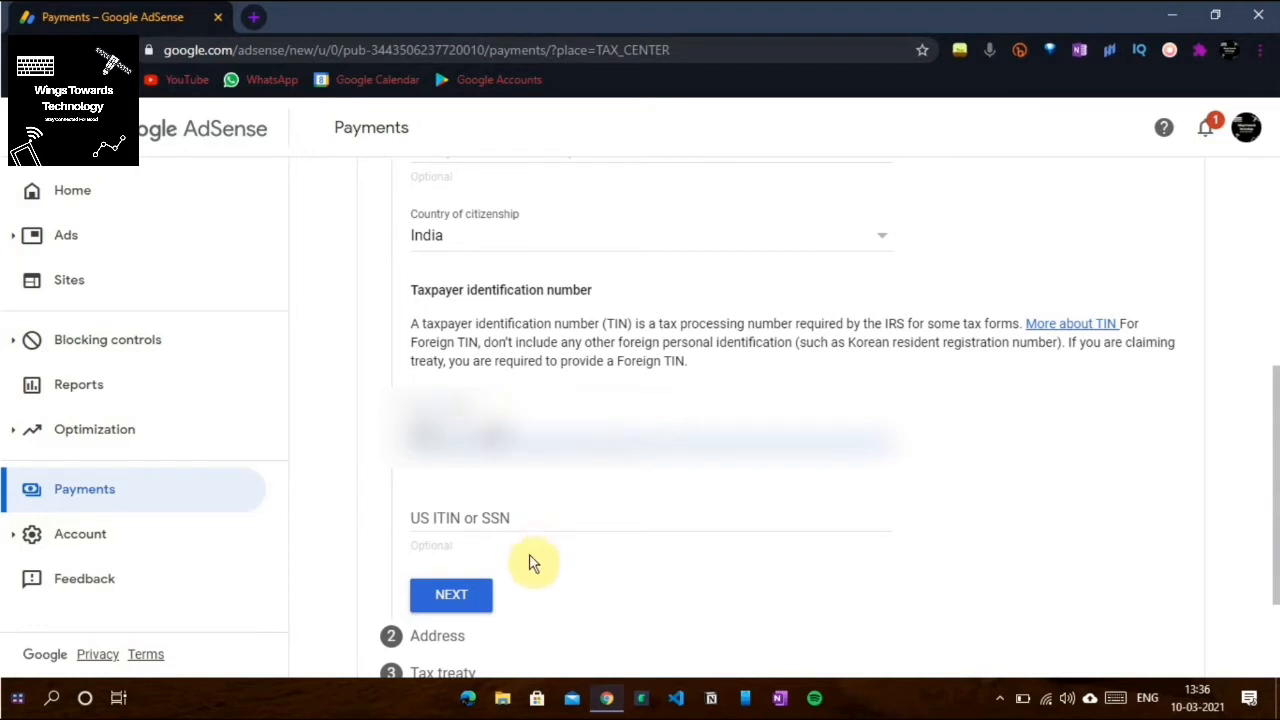
click(451, 595)
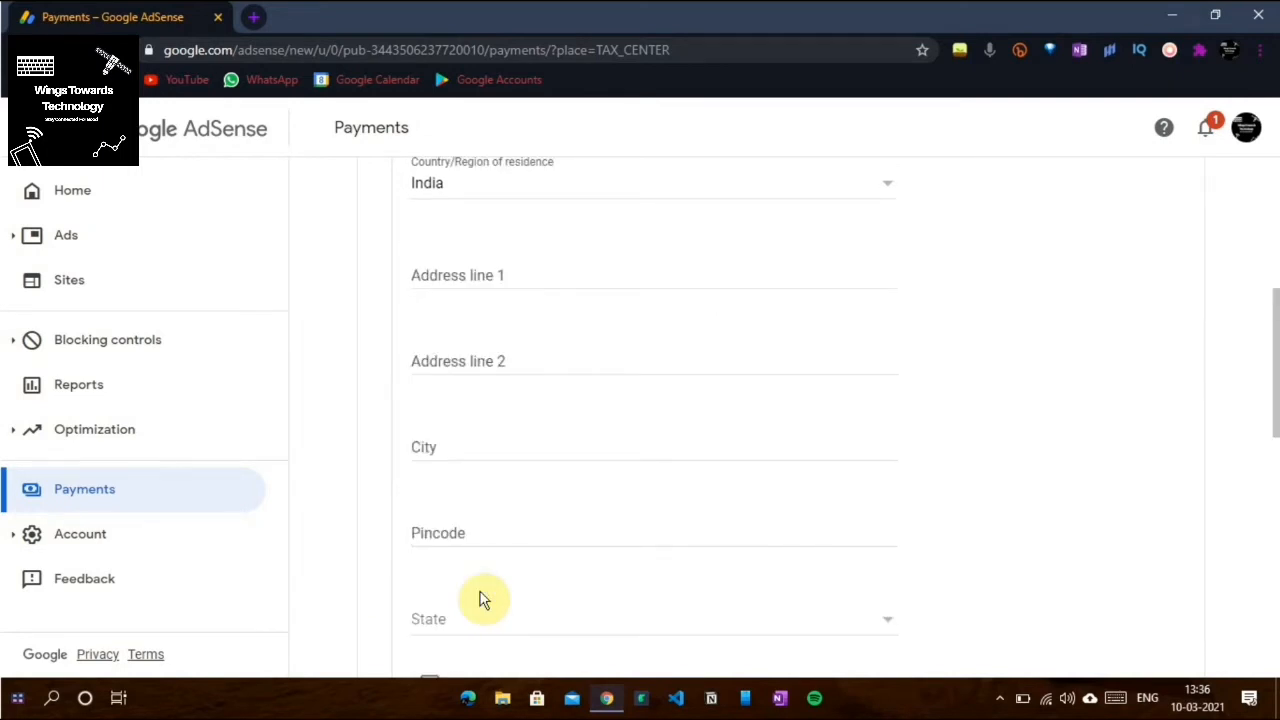
Step: Fill in the permanent residence address from a saved autofill suggestion
scroll(1274, 374, up, 2)
scroll(1274, 372, down, 1)
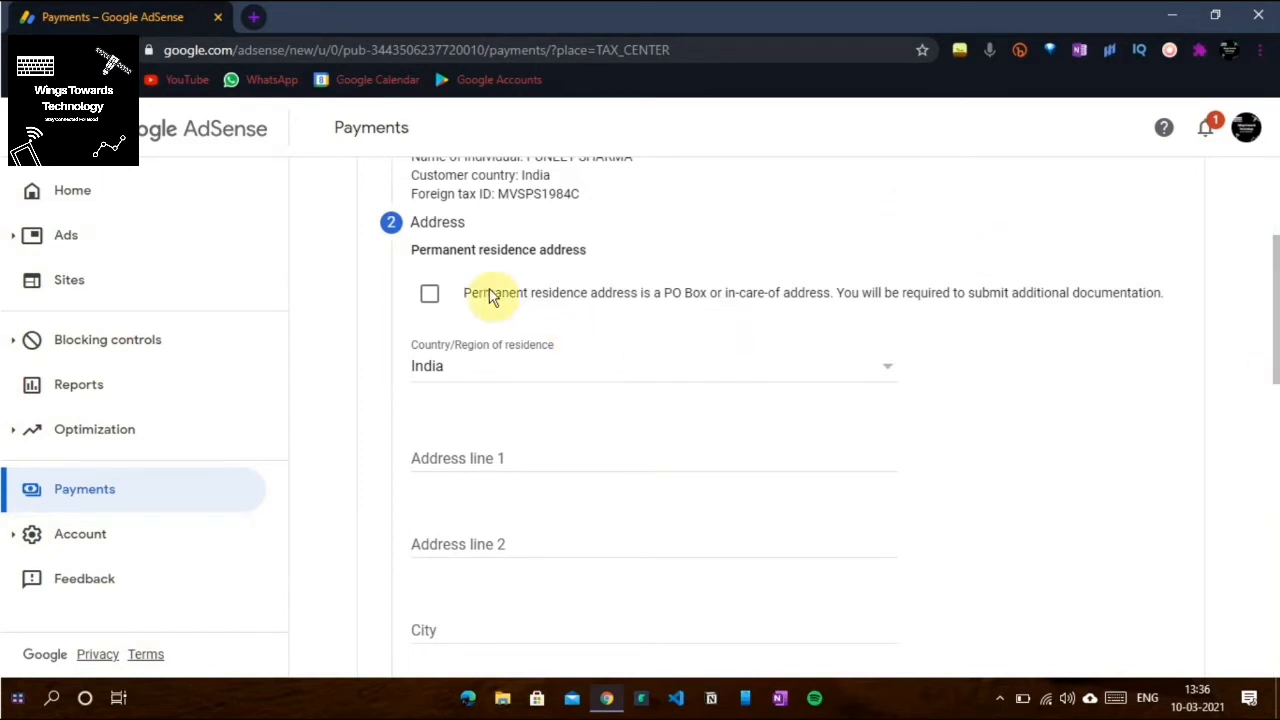
click(429, 293)
click(752, 458)
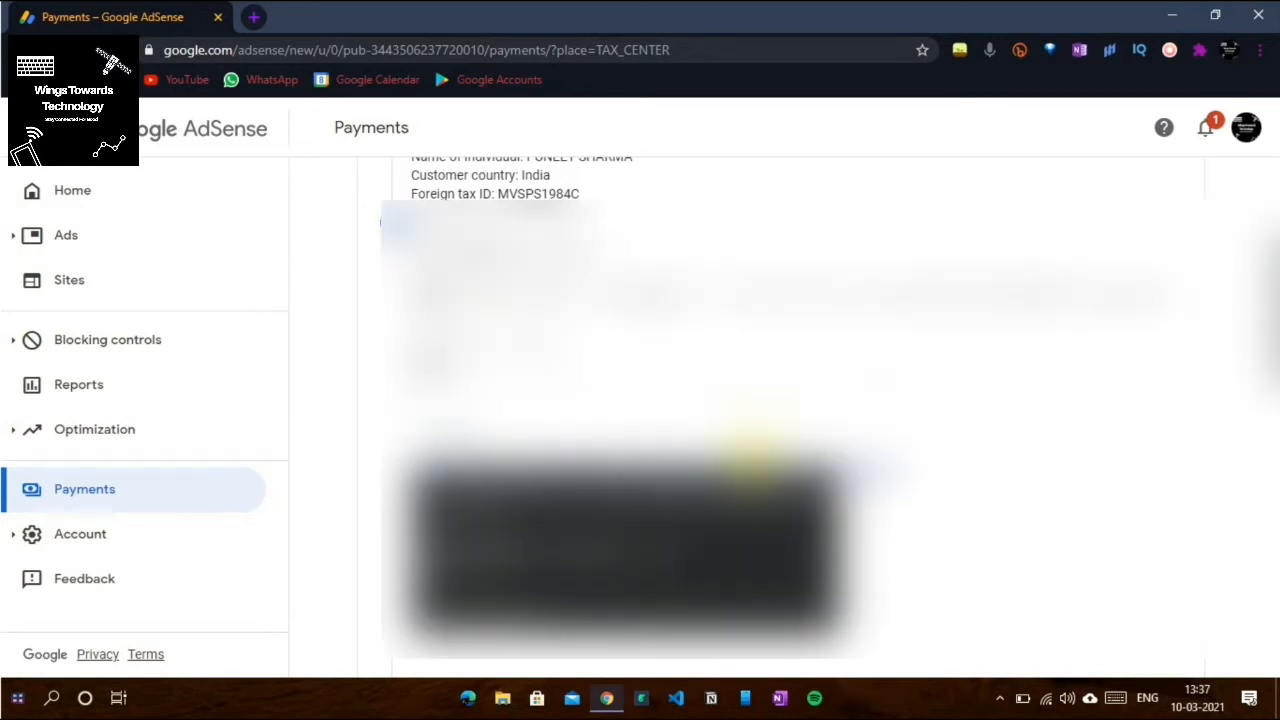
click(746, 512)
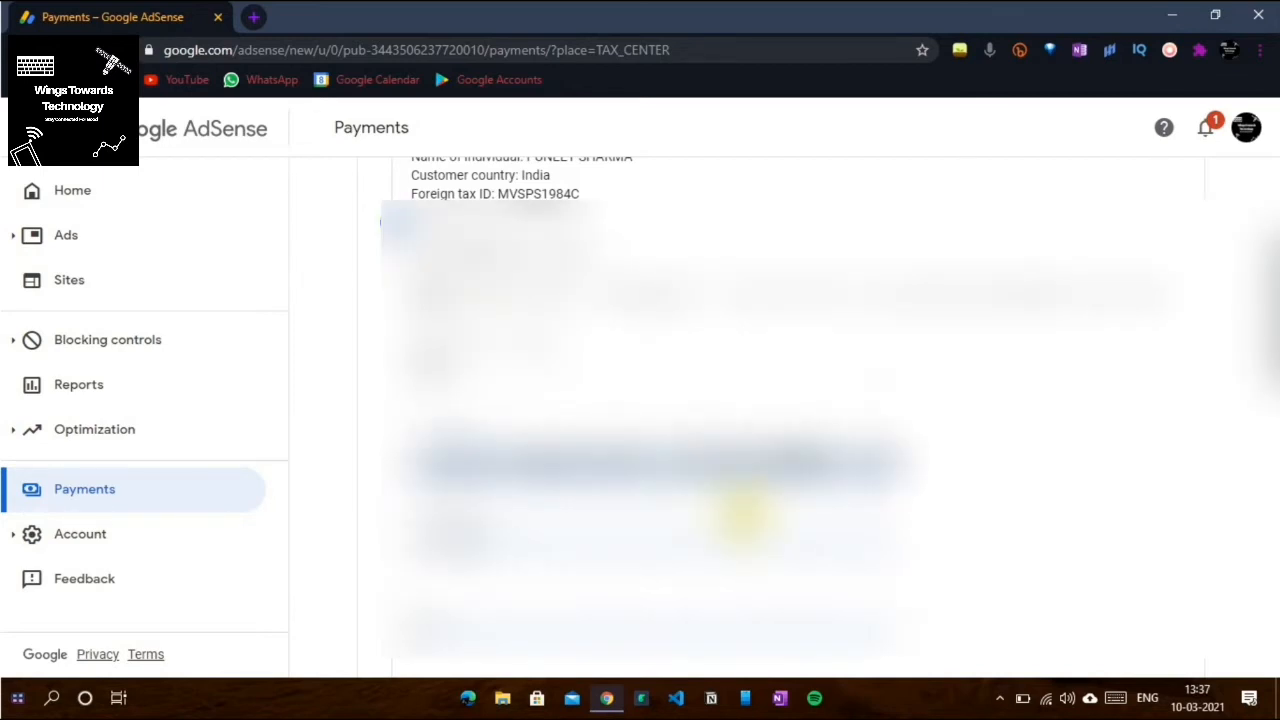
Step: Shorten address line 1 of the permanent residence address by removing part of its text
scroll(1268, 410, down, 3)
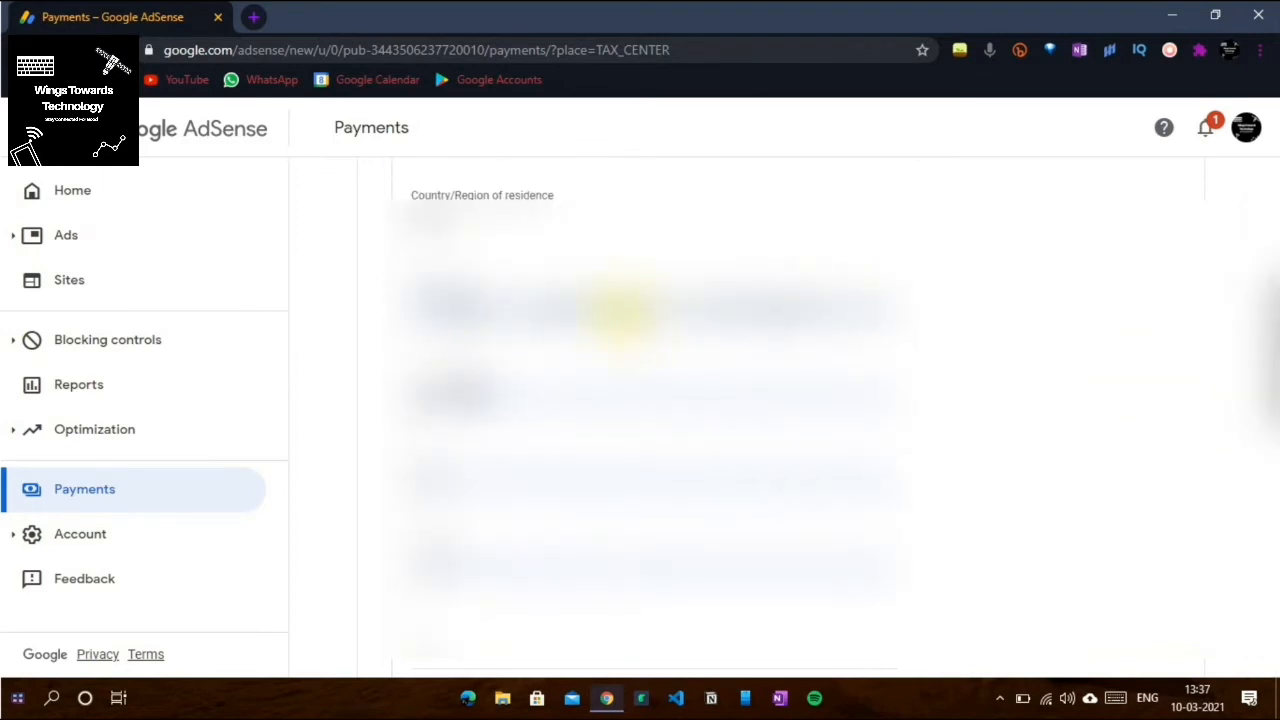
click(591, 305)
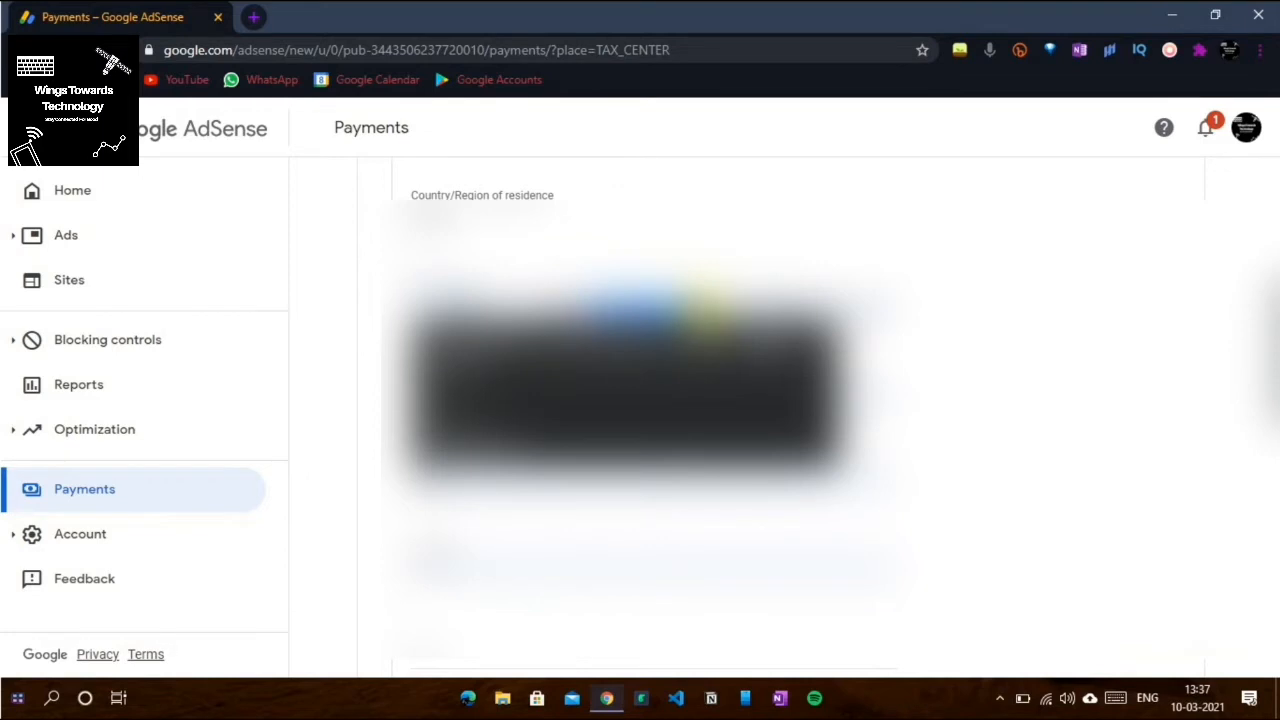
click(714, 309)
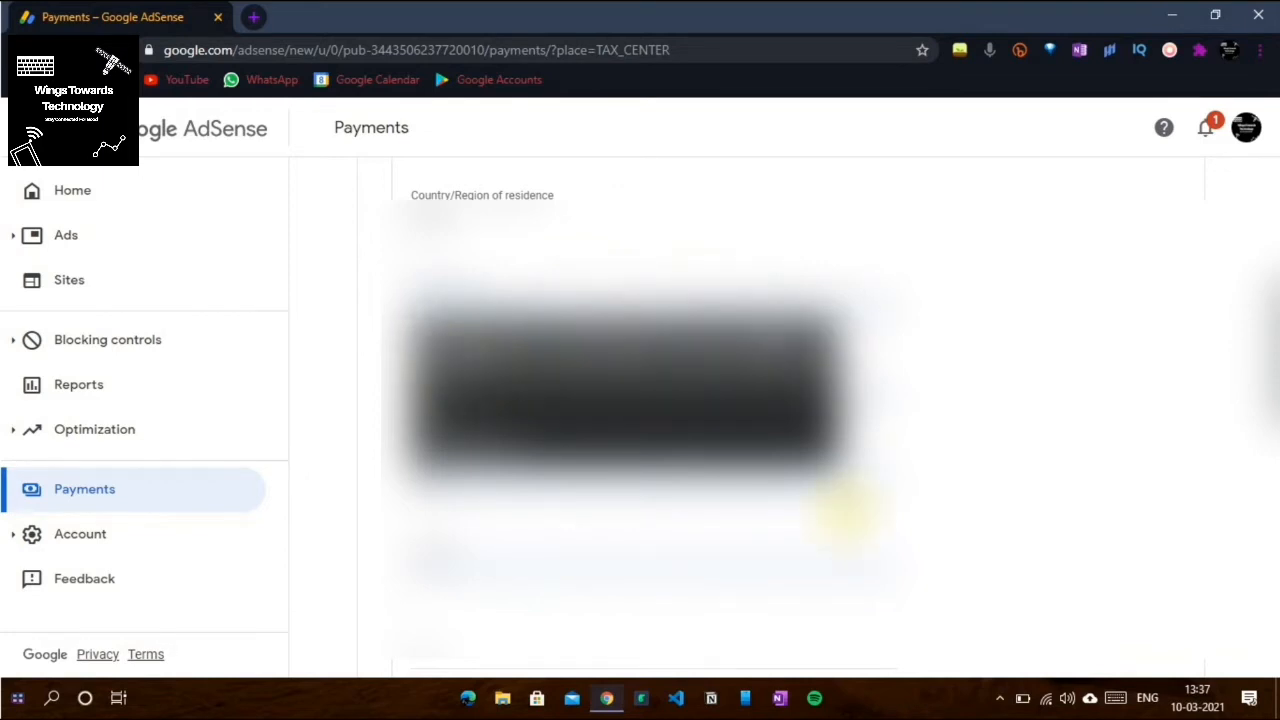
click(864, 400)
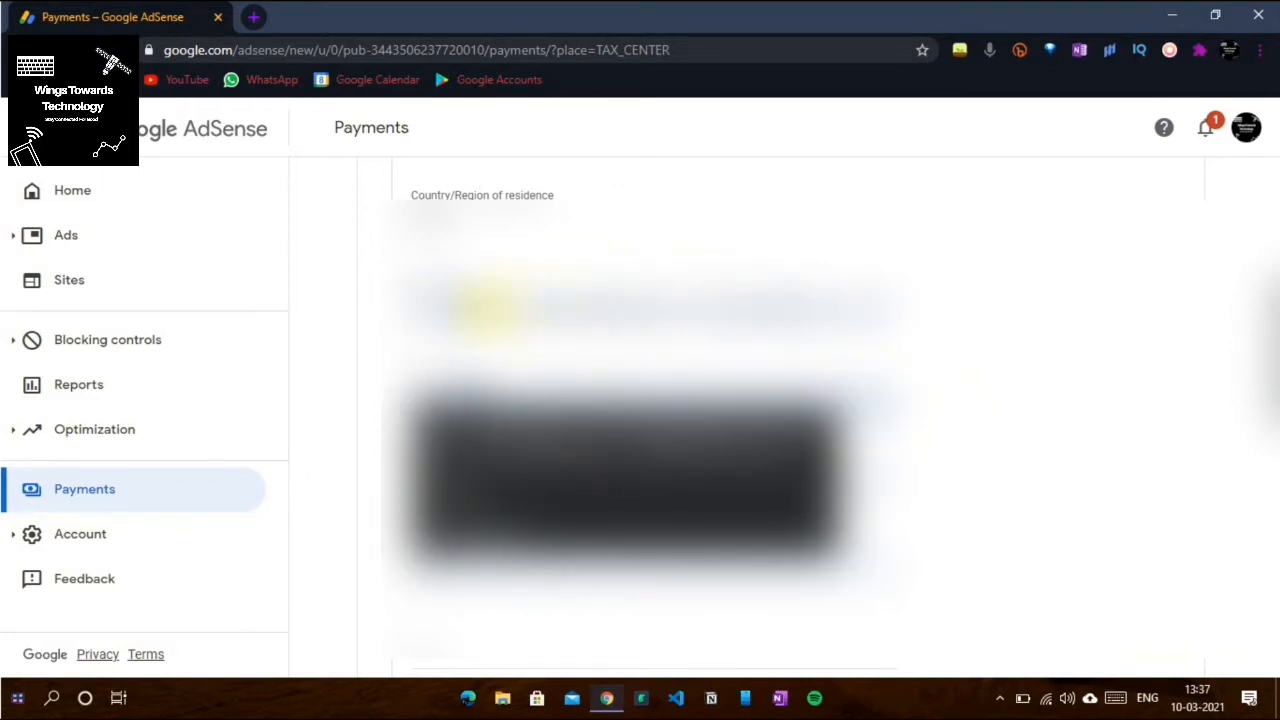
click(480, 305)
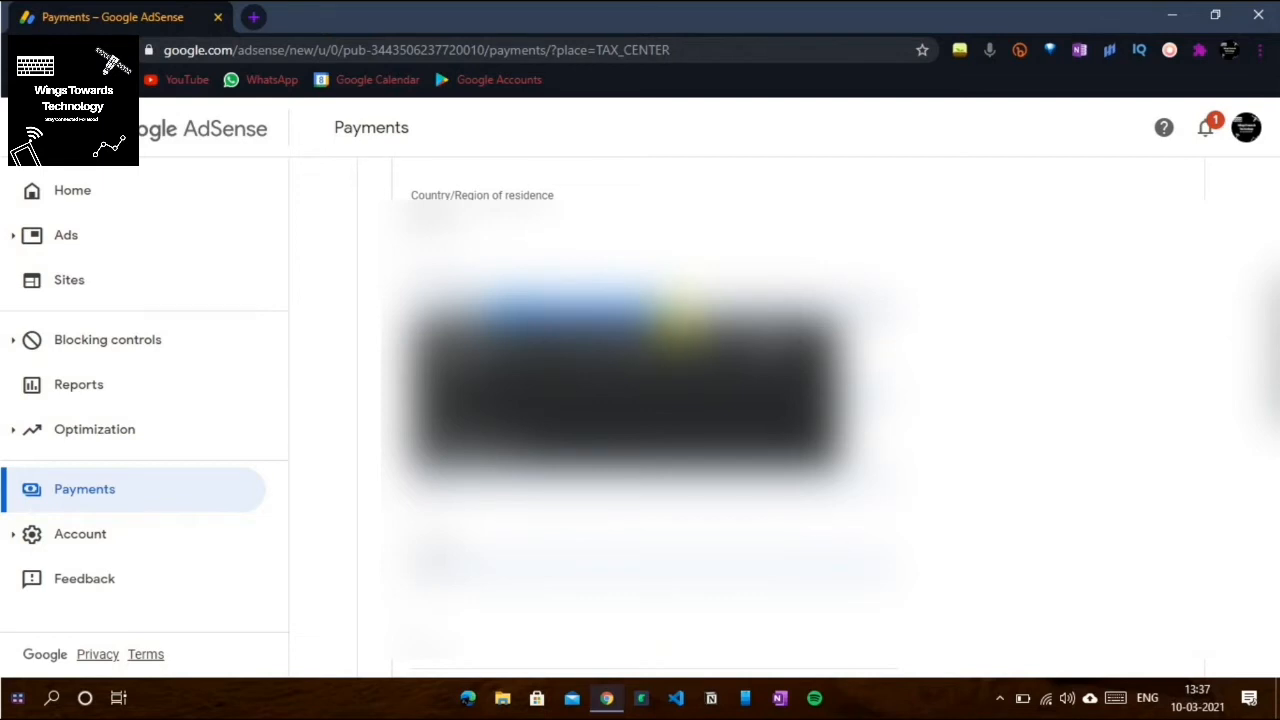
click(678, 315)
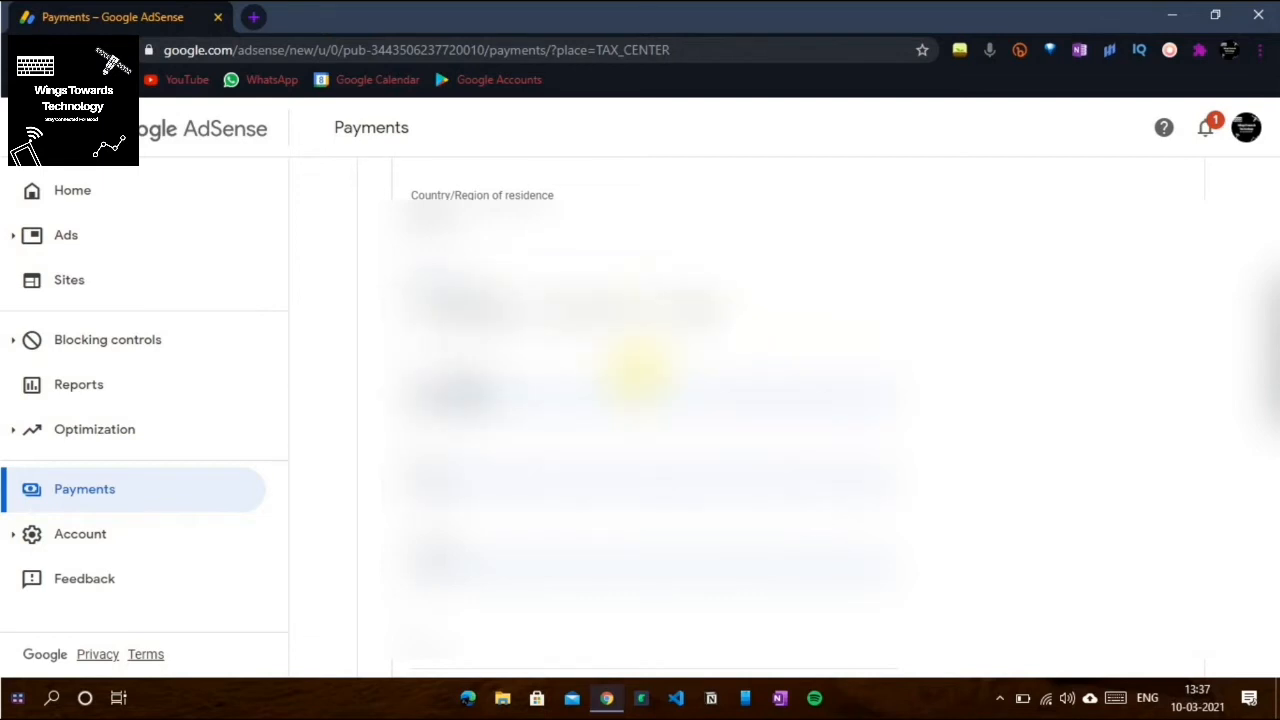
Step: Fill in address line 2 of the permanent residence address with the remaining part of the street address
click(545, 392)
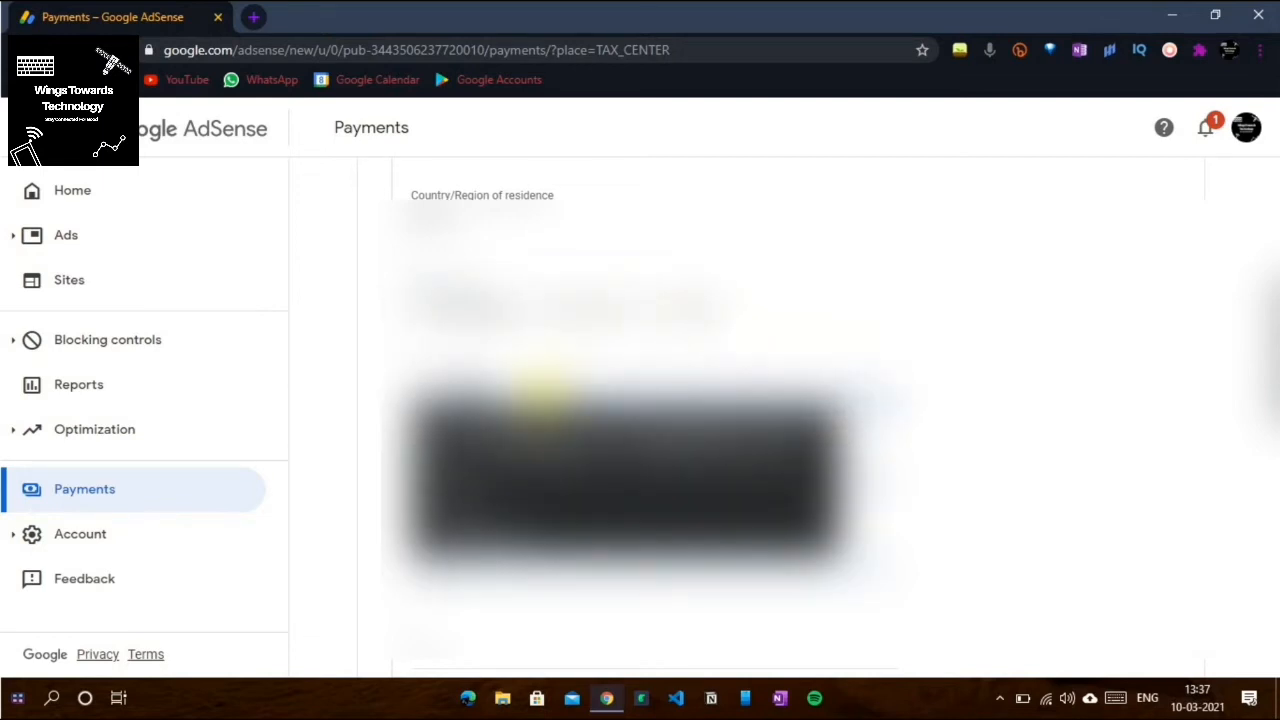
click(543, 393)
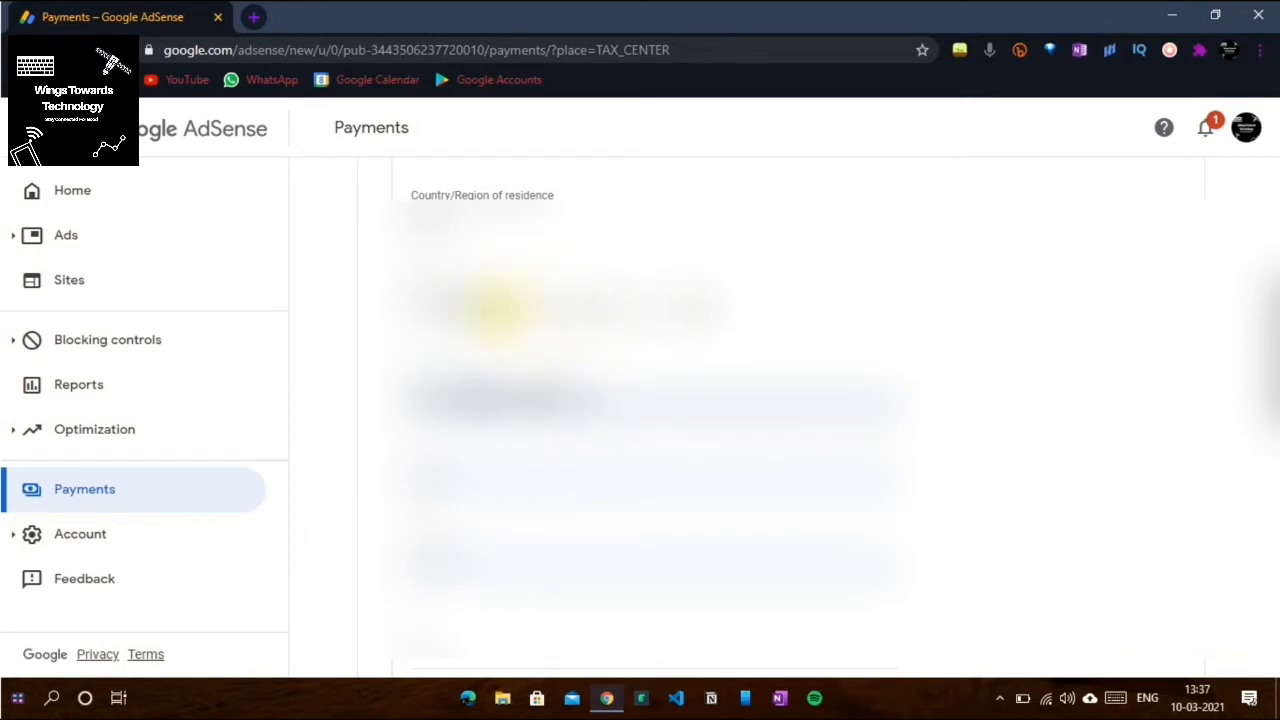
drag(485, 305, 830, 325)
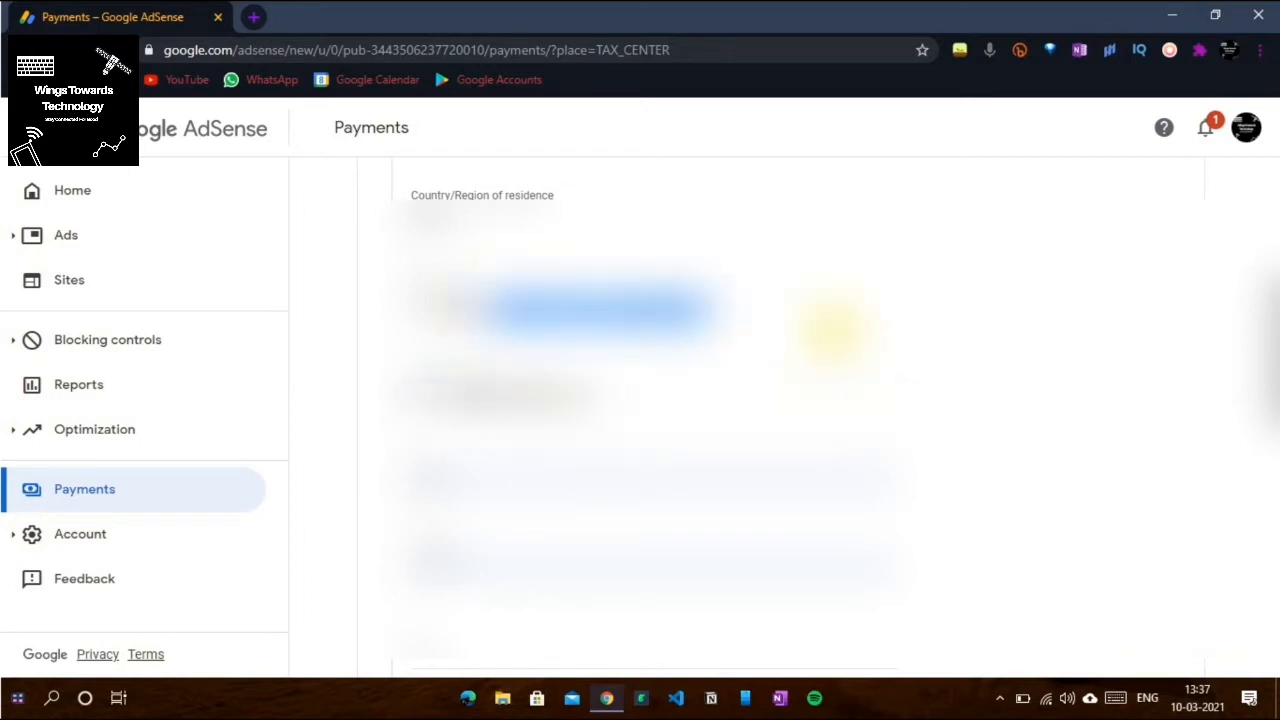
click(833, 328)
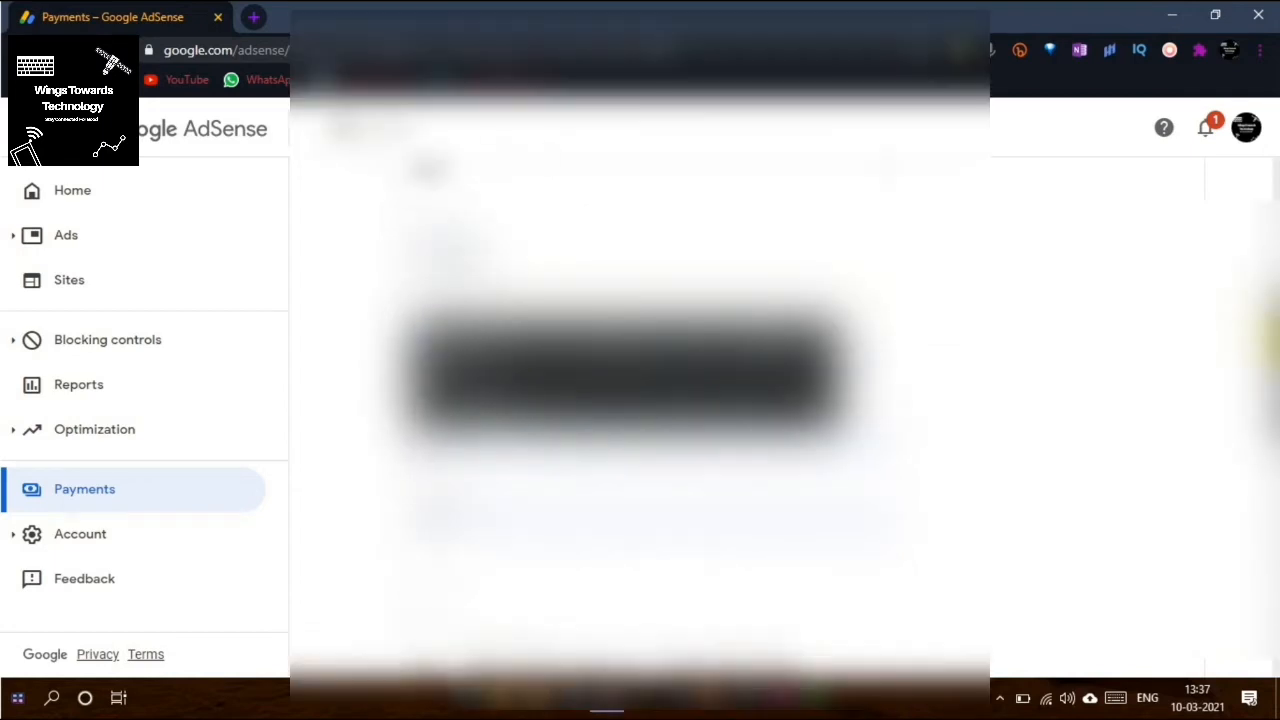
drag(1275, 340, 1275, 362)
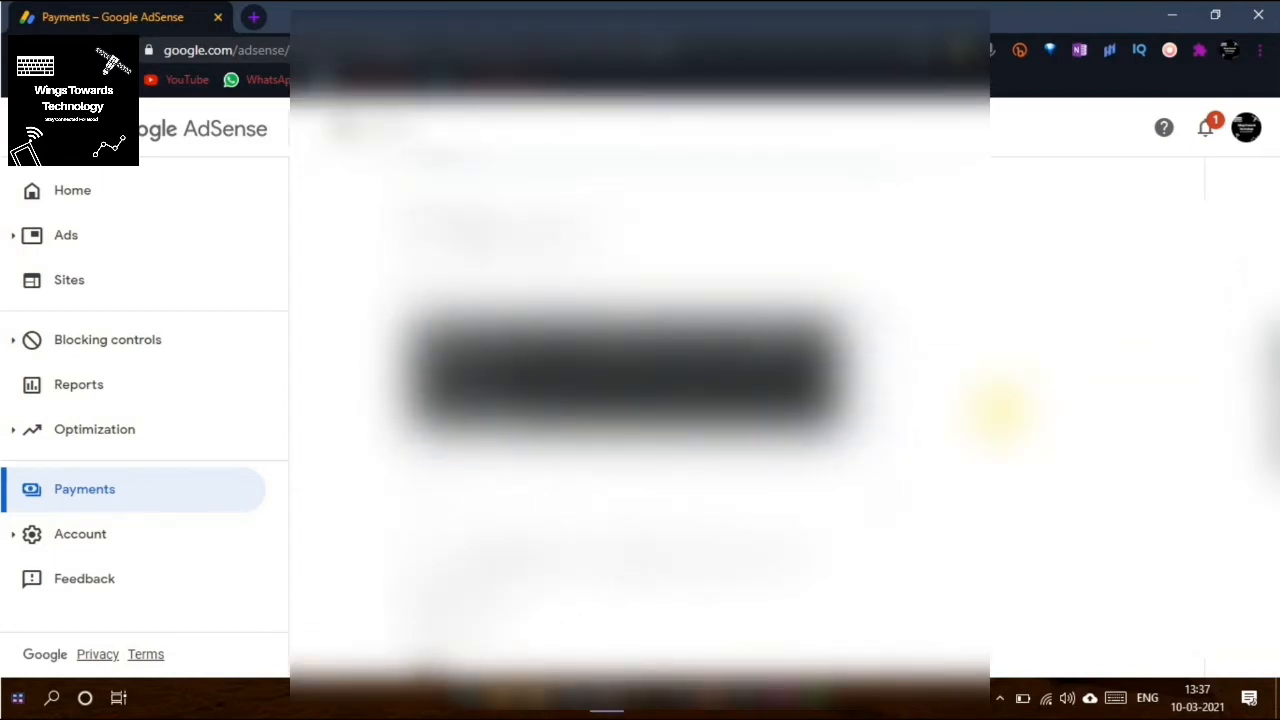
click(997, 414)
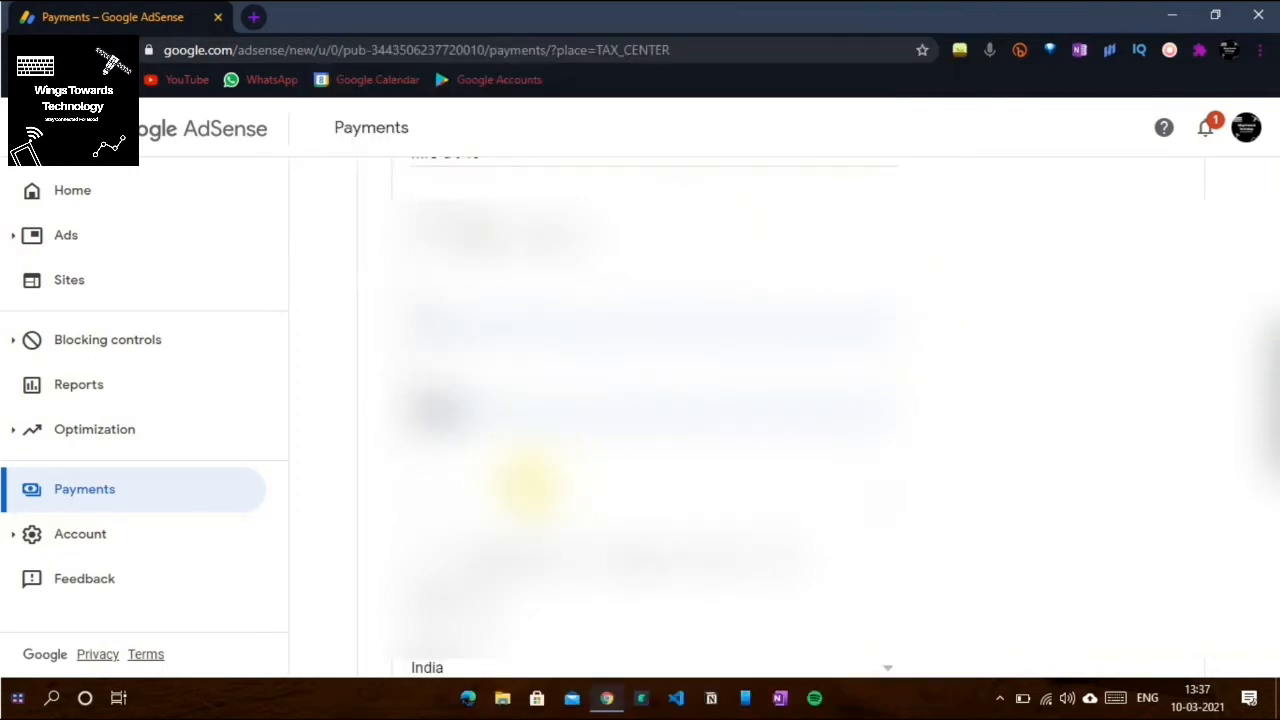
Step: Choose the state for the permanent residence address from the list of Indian states
click(510, 507)
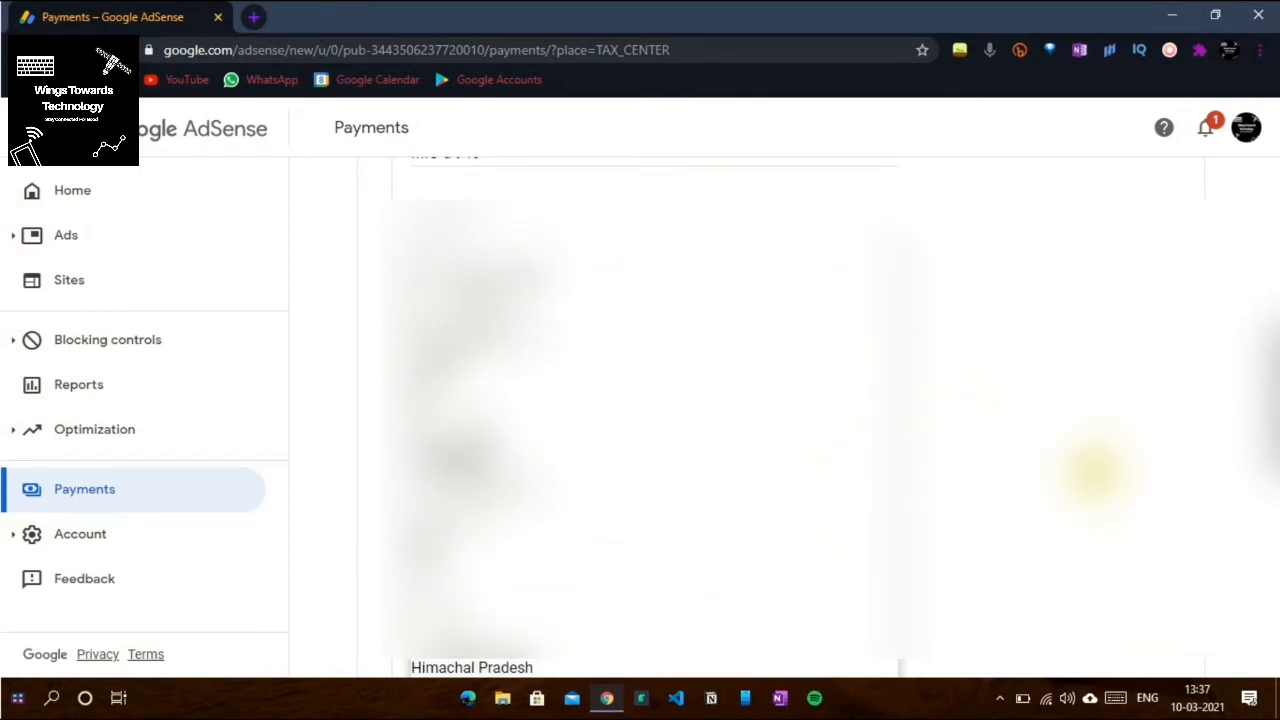
scroll(1097, 463, down, 4)
scroll(640, 430, down, 5)
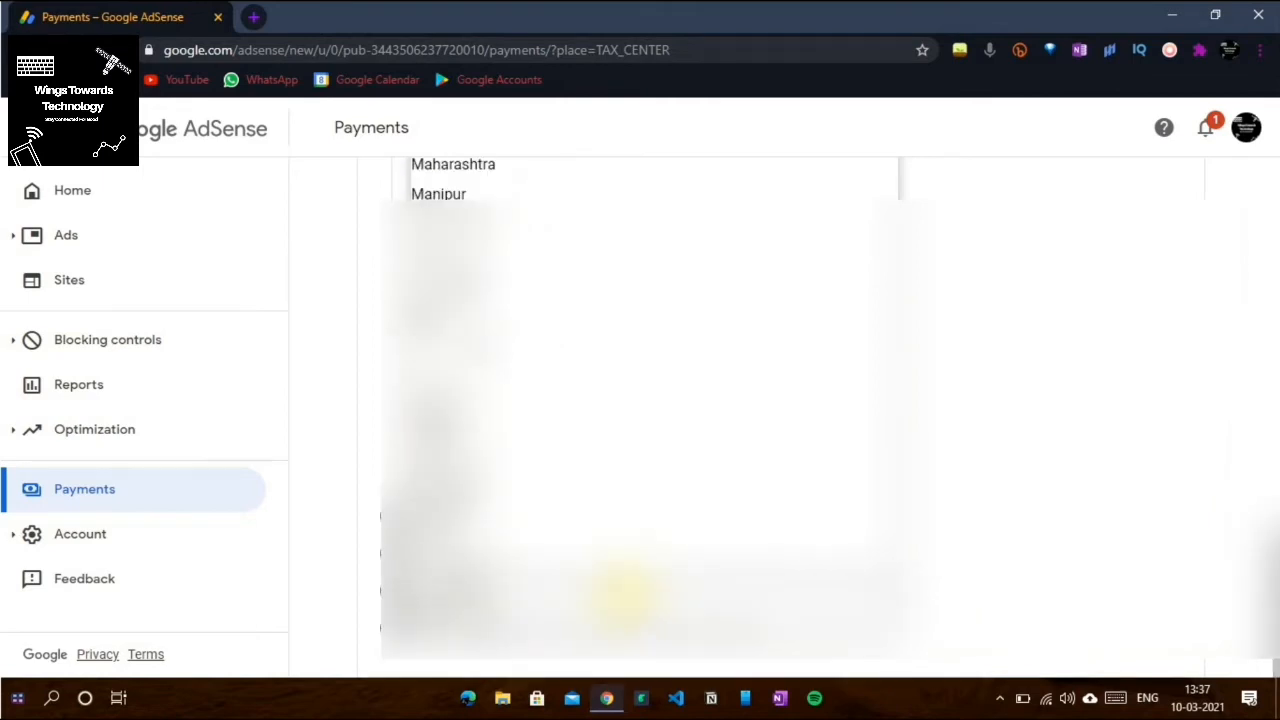
click(590, 558)
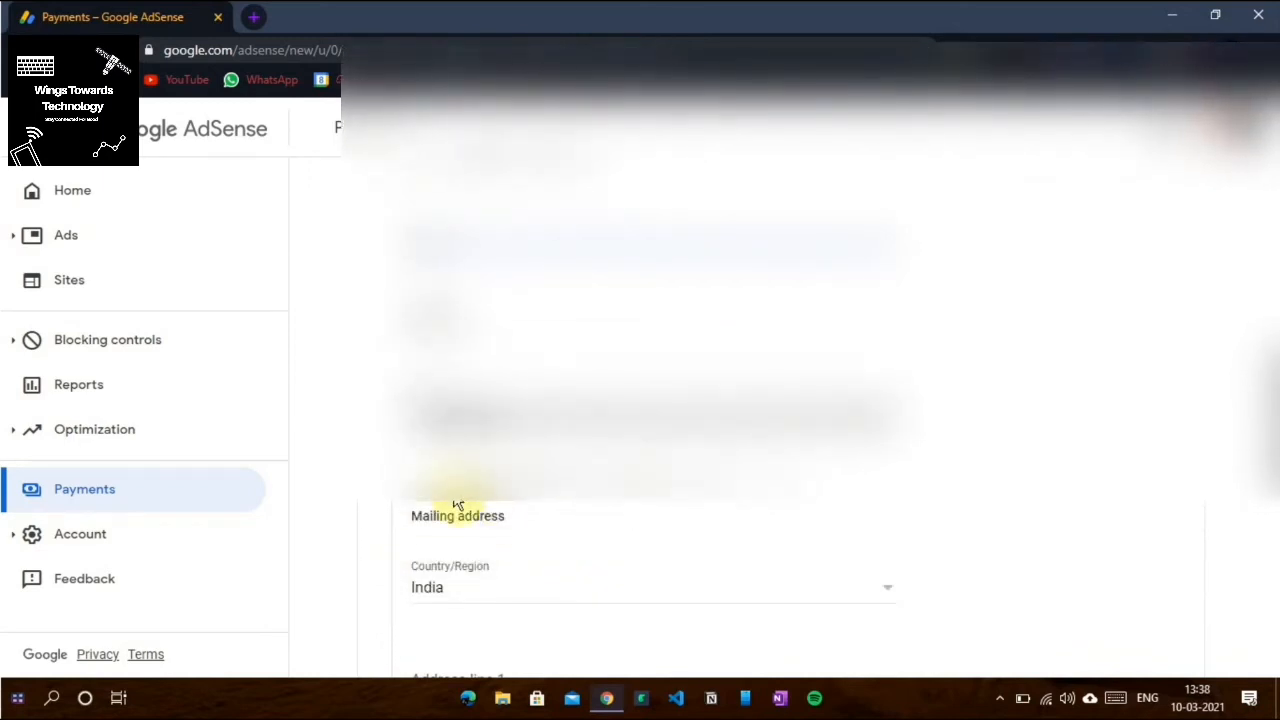
Step: Mark the mailing address as the same as the permanent residence address and continue to the tax treaty section
click(432, 483)
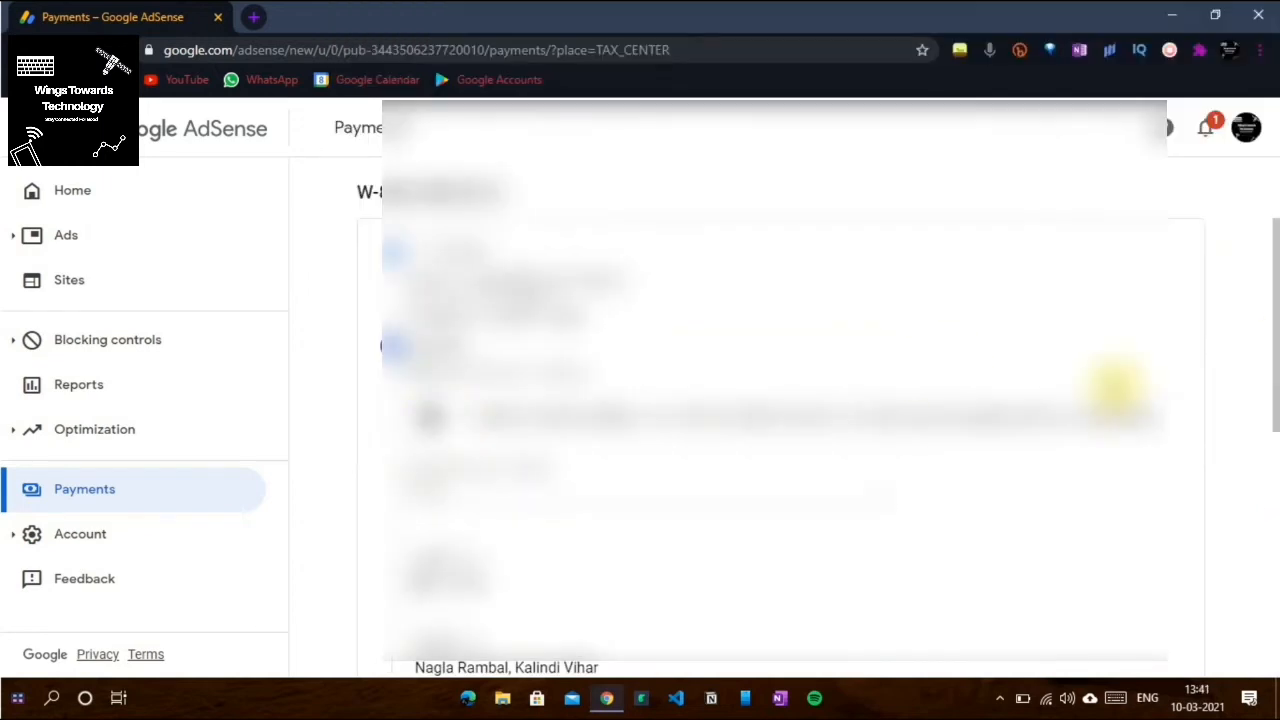
drag(1271, 337, 1275, 468)
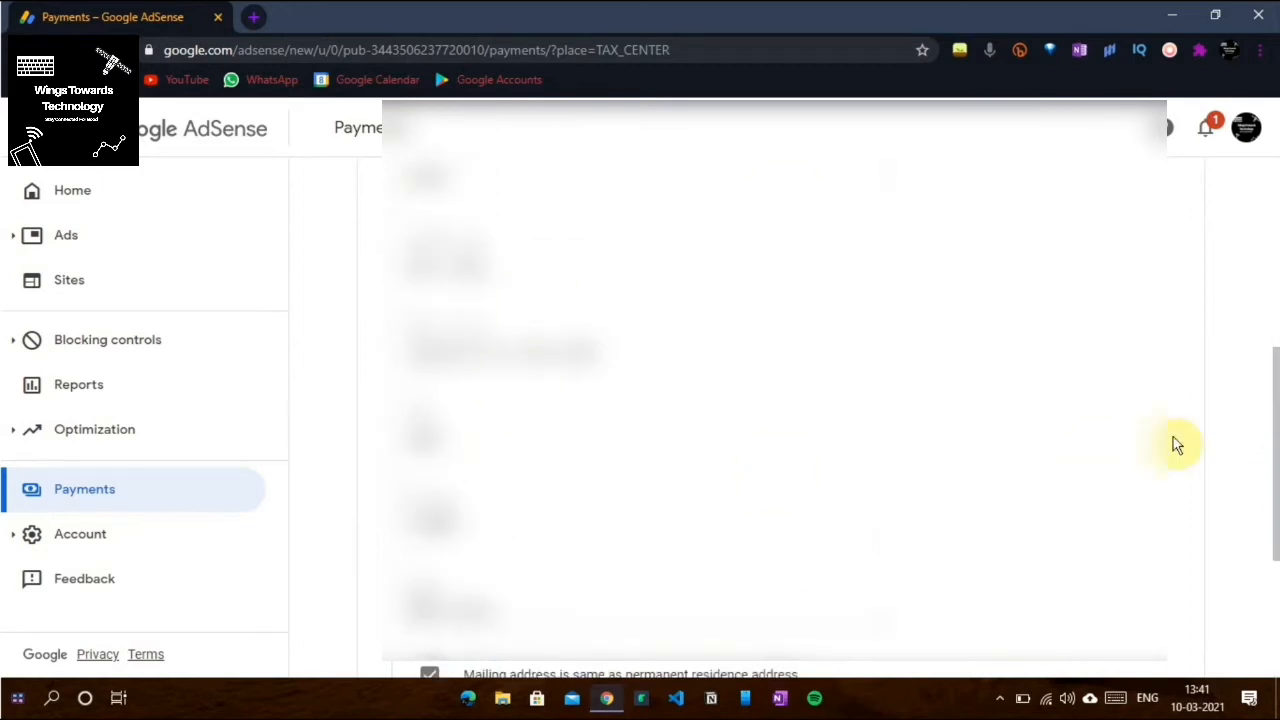
drag(1276, 533, 1276, 641)
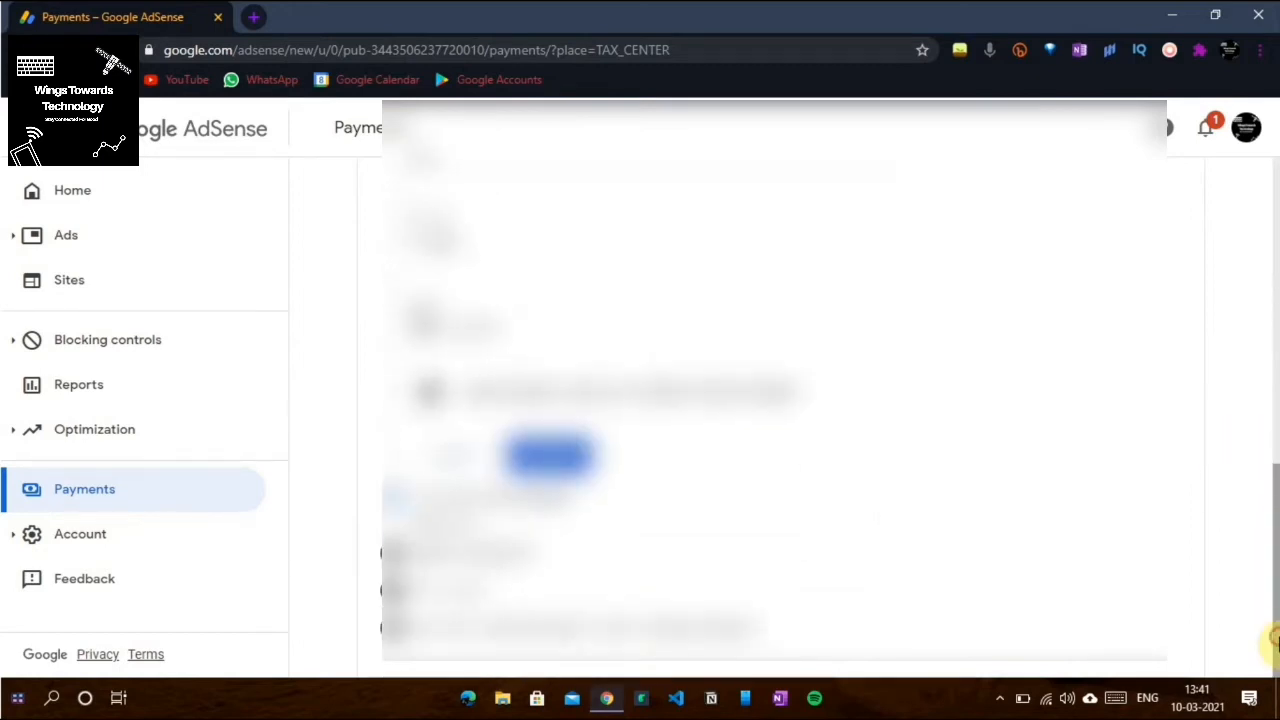
click(549, 465)
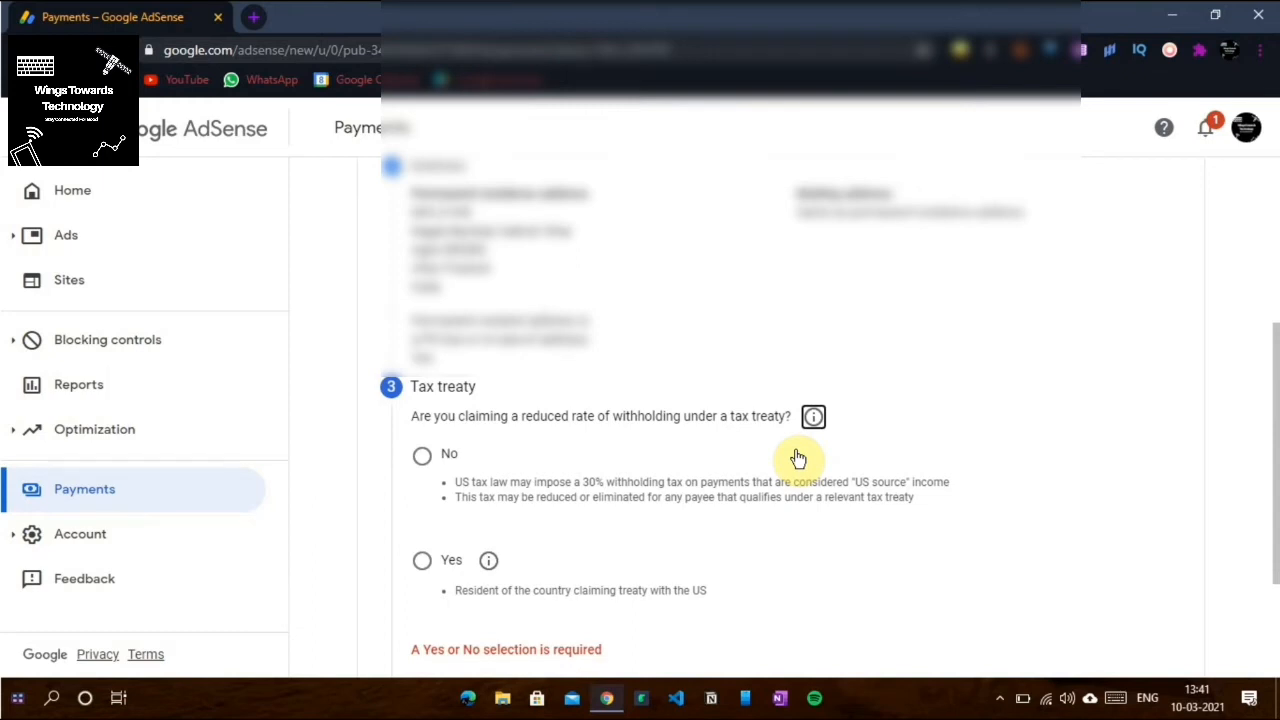
Step: Claim a reduced withholding rate under a tax treaty as a resident of the treaty country, with India as the country
click(428, 566)
click(426, 563)
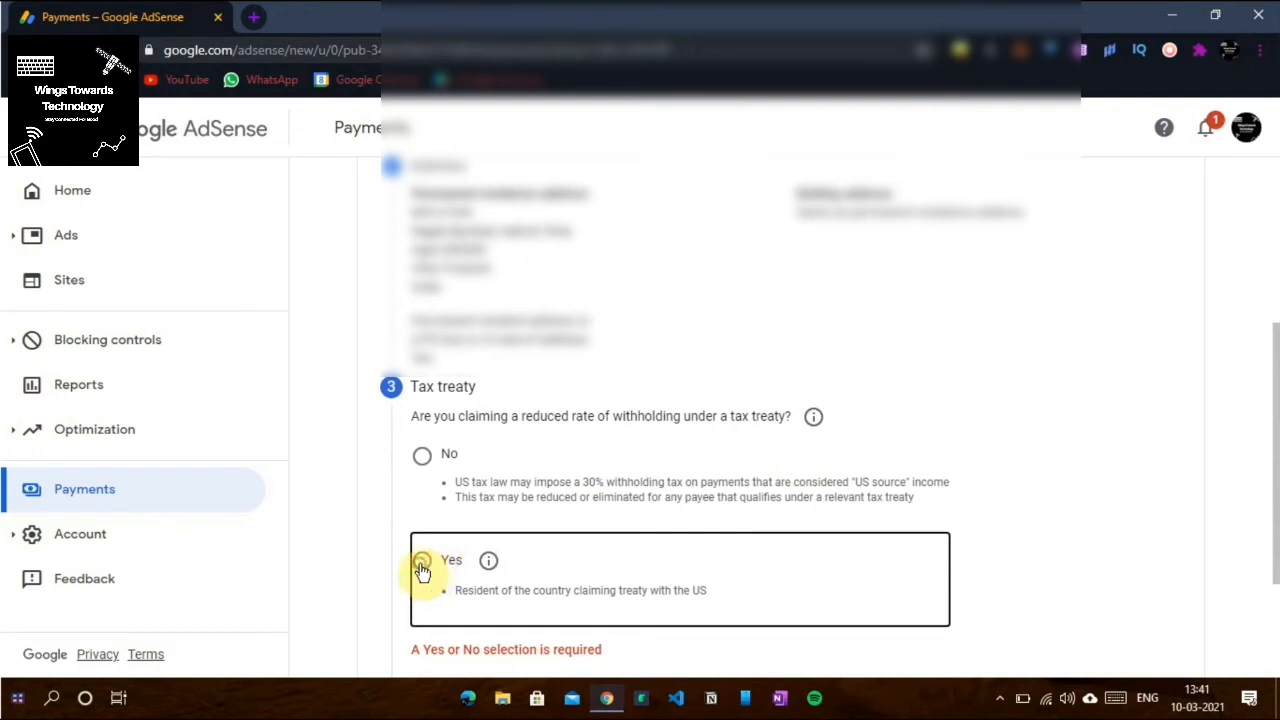
click(614, 612)
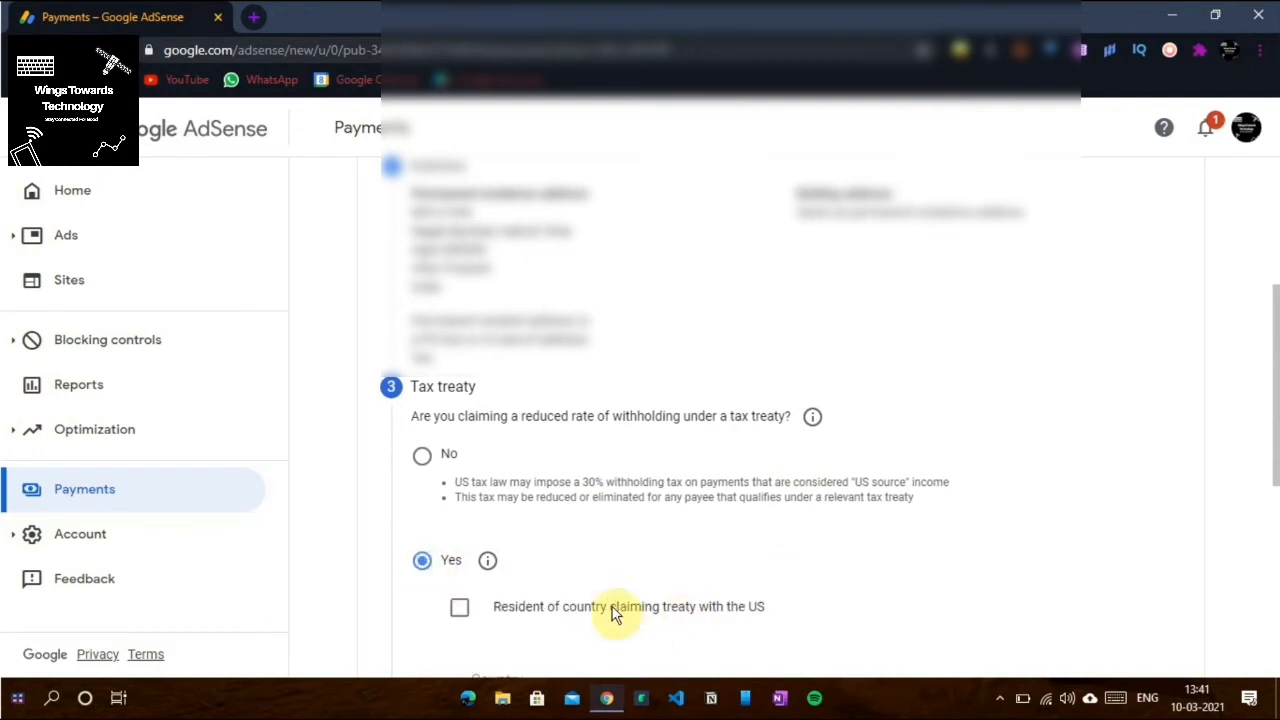
click(460, 610)
drag(1271, 357, 1276, 443)
click(677, 397)
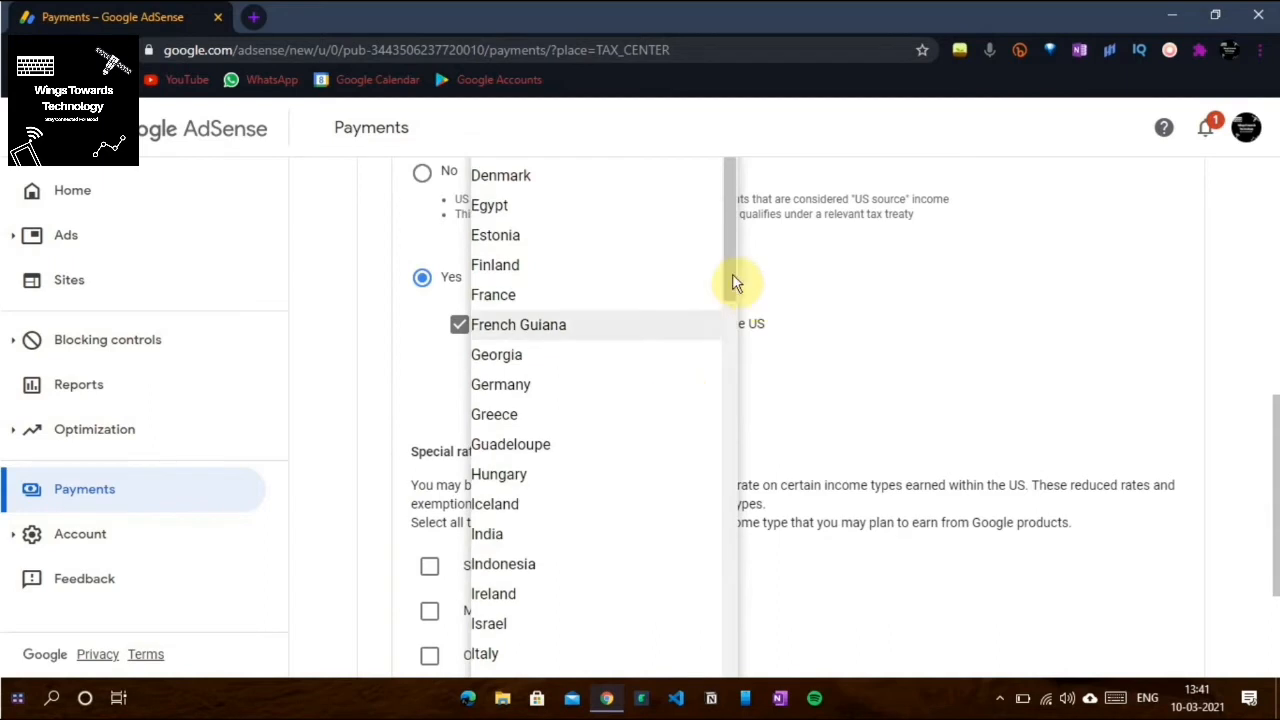
drag(731, 271, 729, 305)
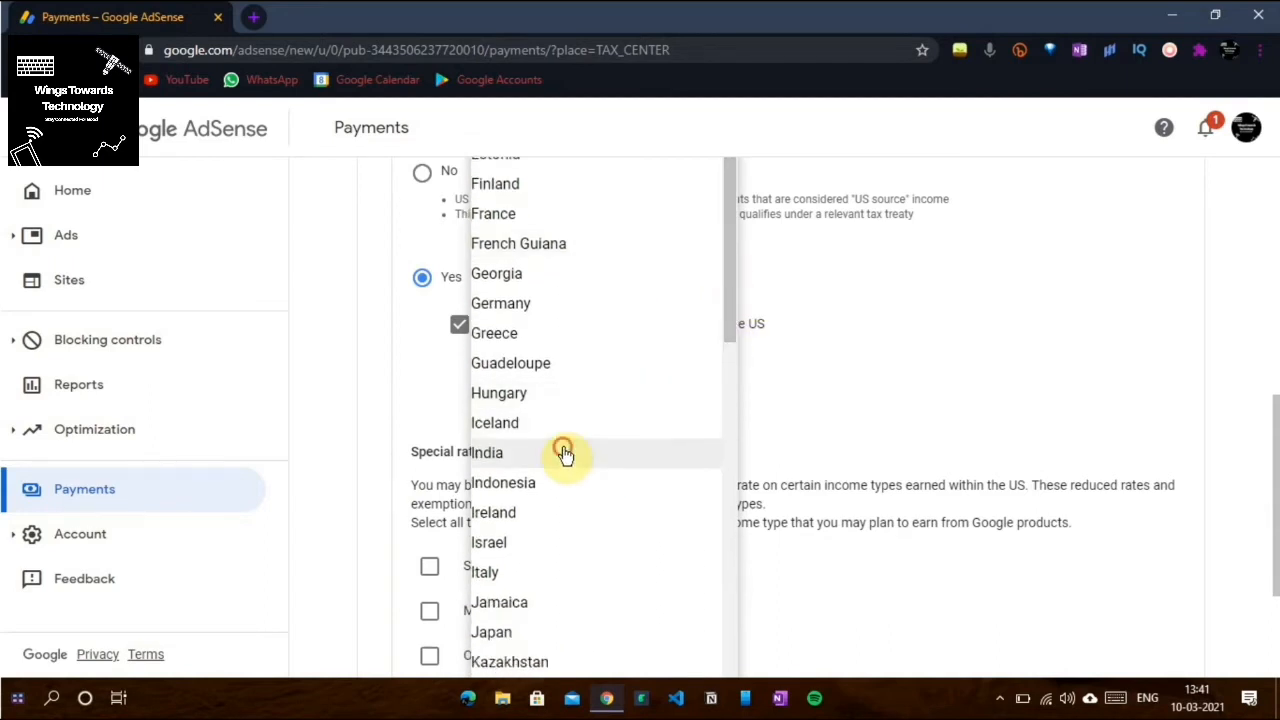
click(565, 455)
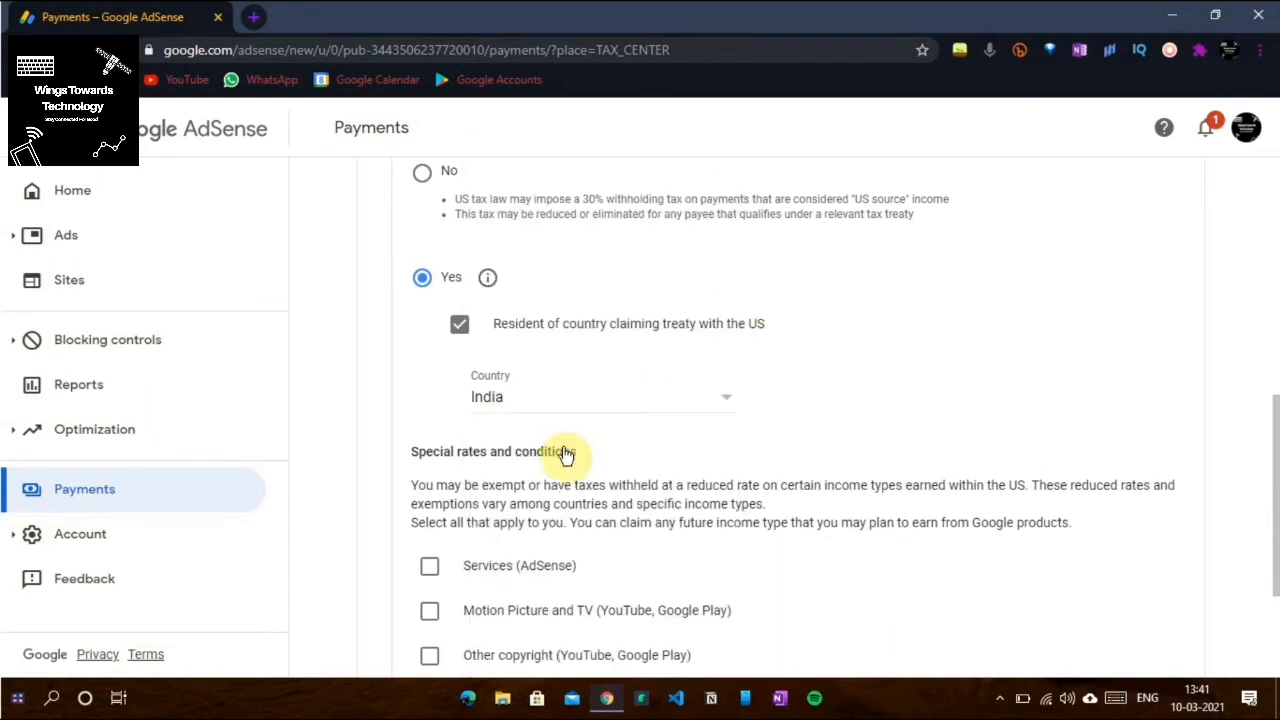
Step: Claim the Services (AdSense) special rate with Article 7 and paragraph 1 at 0% (reduced rate), and accept the treaty terms statement
drag(1275, 405, 1275, 475)
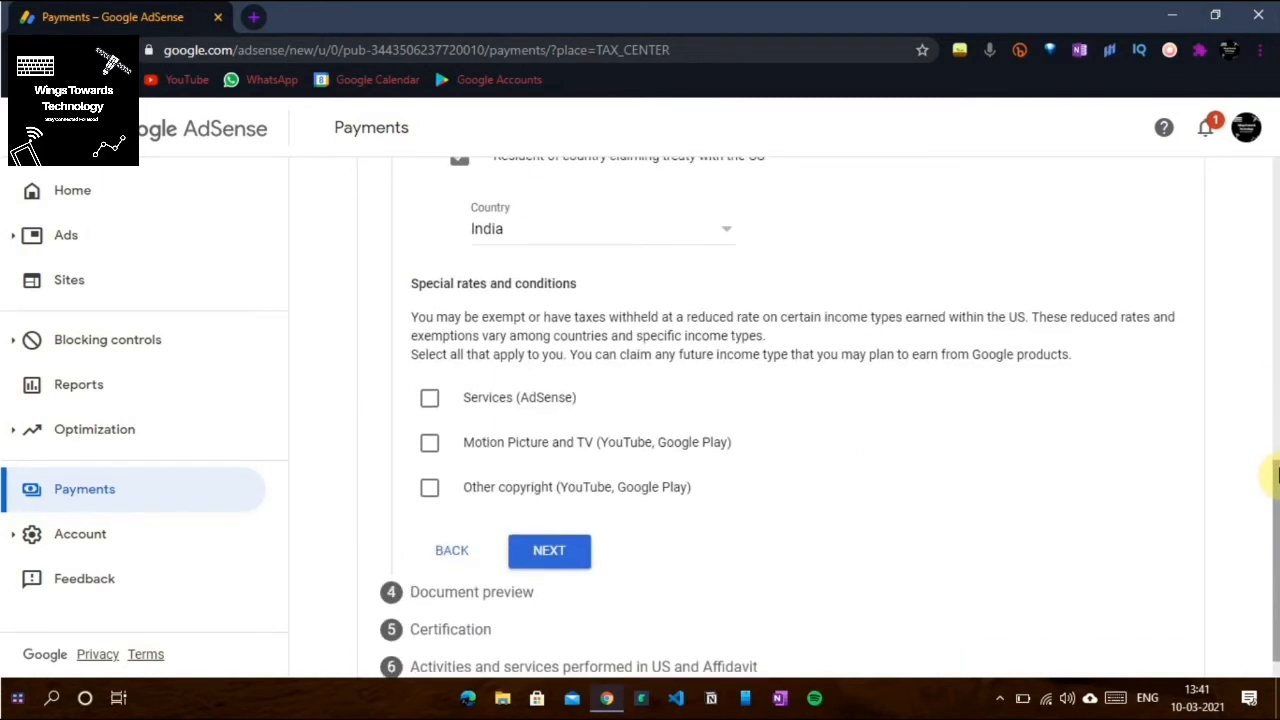
drag(1275, 477, 1275, 490)
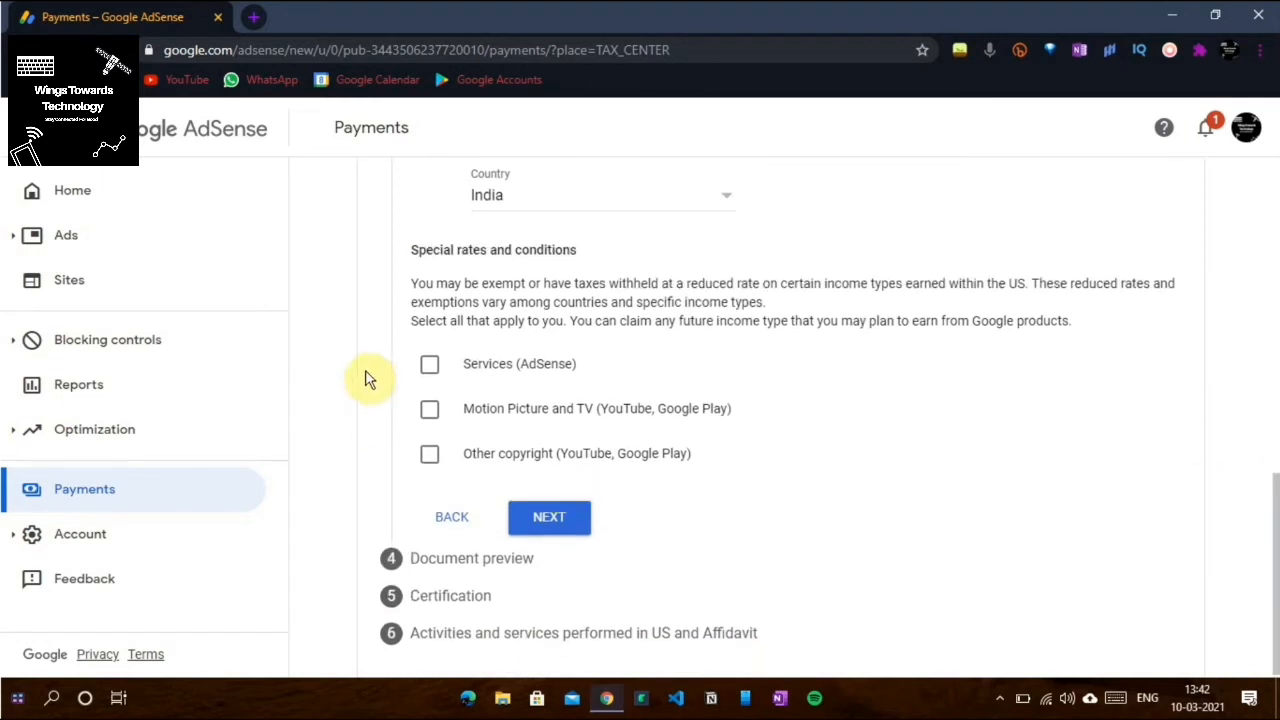
click(430, 367)
click(603, 440)
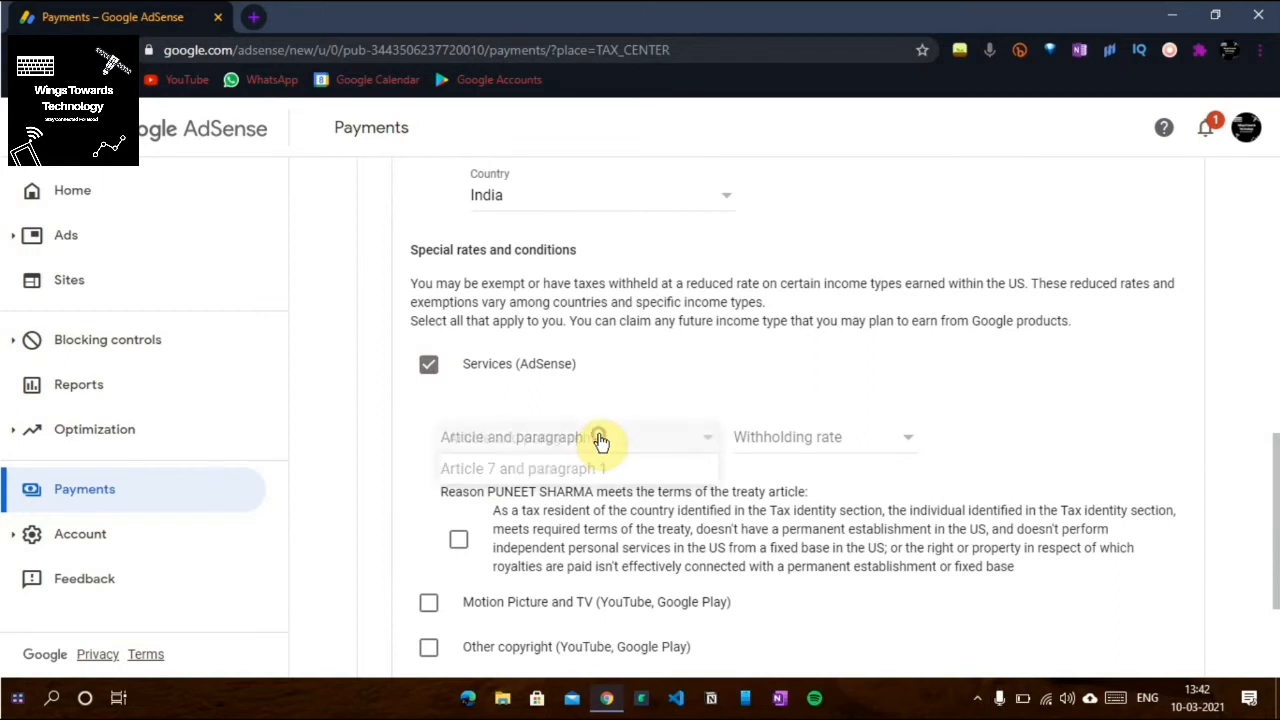
click(570, 470)
click(772, 452)
click(777, 470)
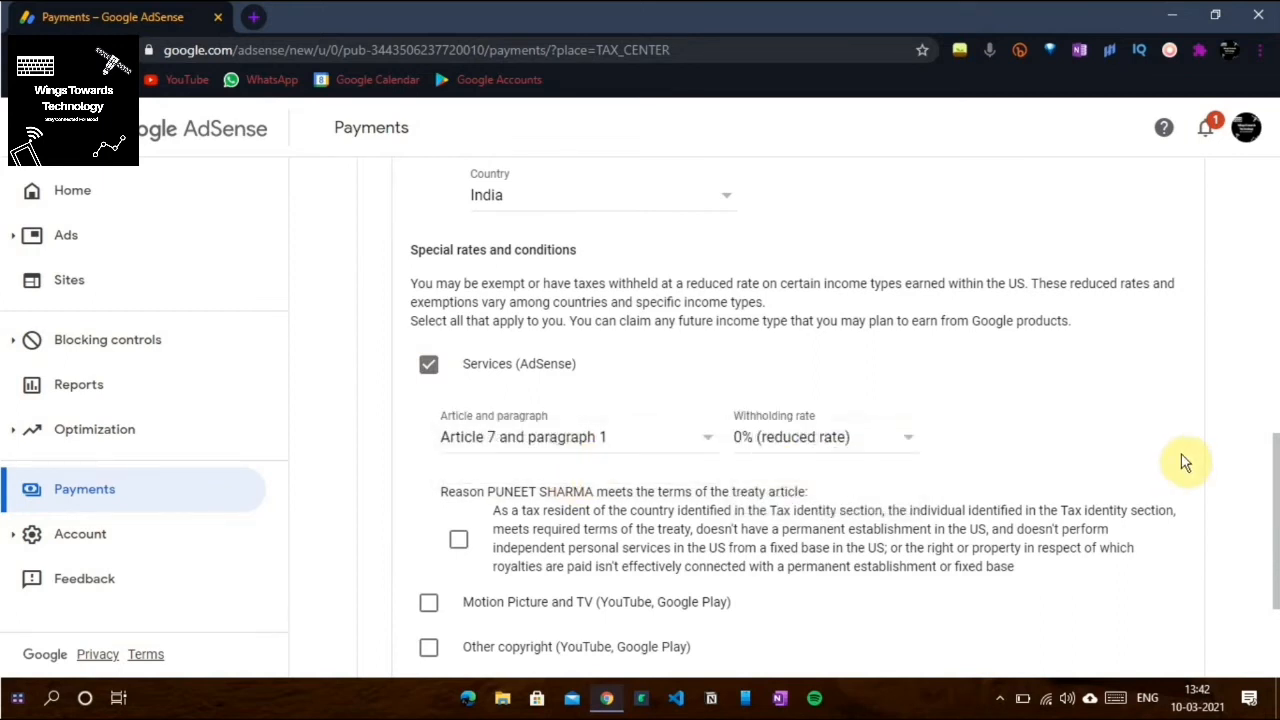
drag(1270, 500, 1268, 522)
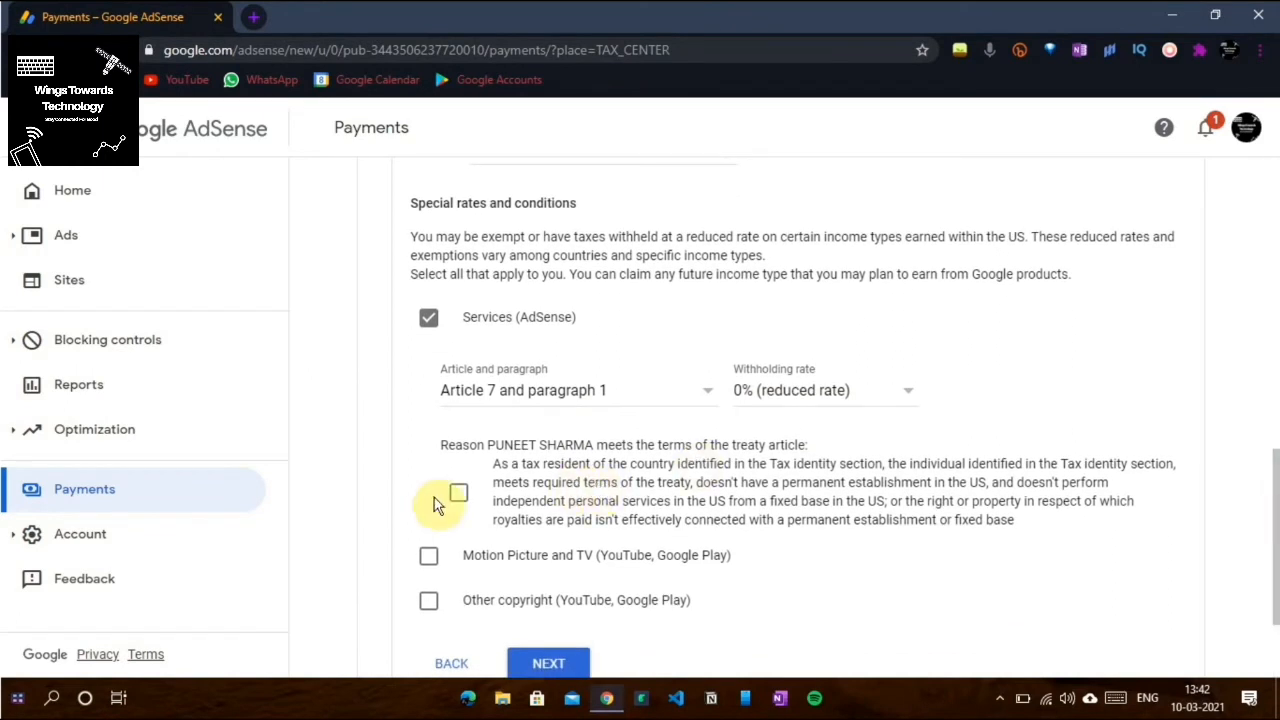
click(459, 494)
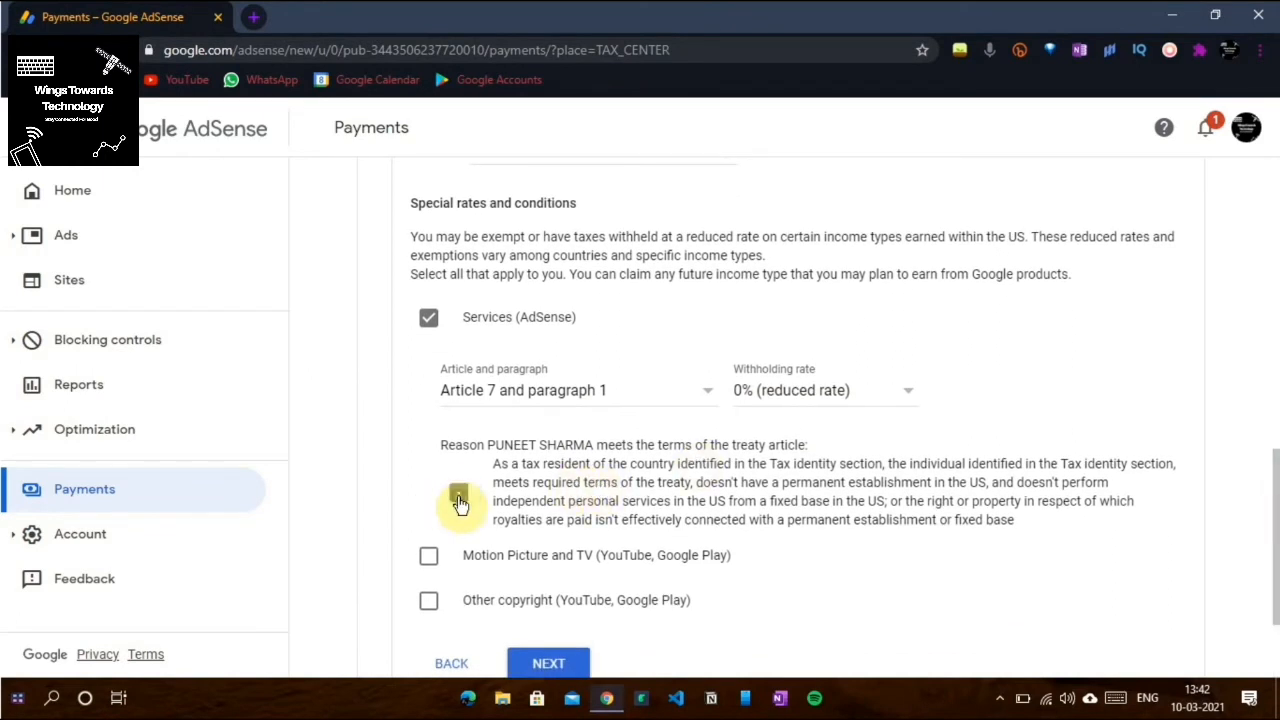
Step: Claim the Motion Picture and TV rate with Article 12 and paragraph 2A II at 15% (reduced rate), and accept its treaty terms statement
click(428, 556)
drag(1275, 505, 1272, 600)
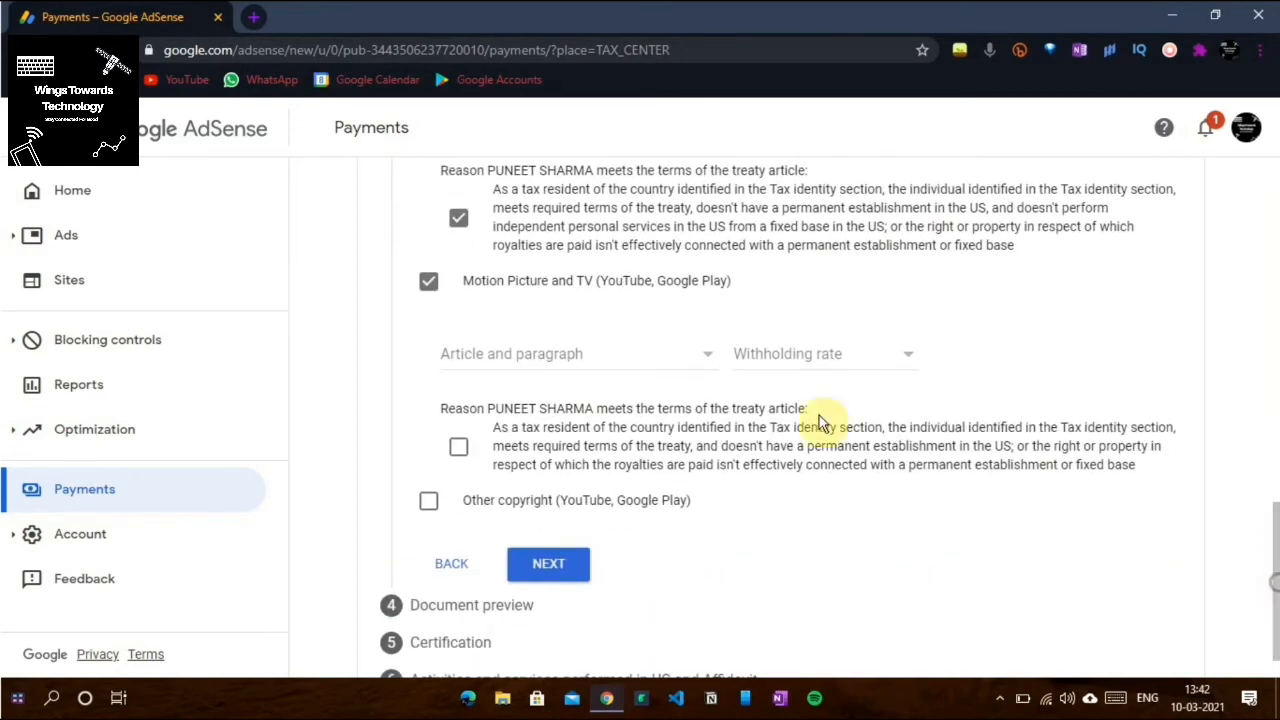
click(560, 362)
click(542, 395)
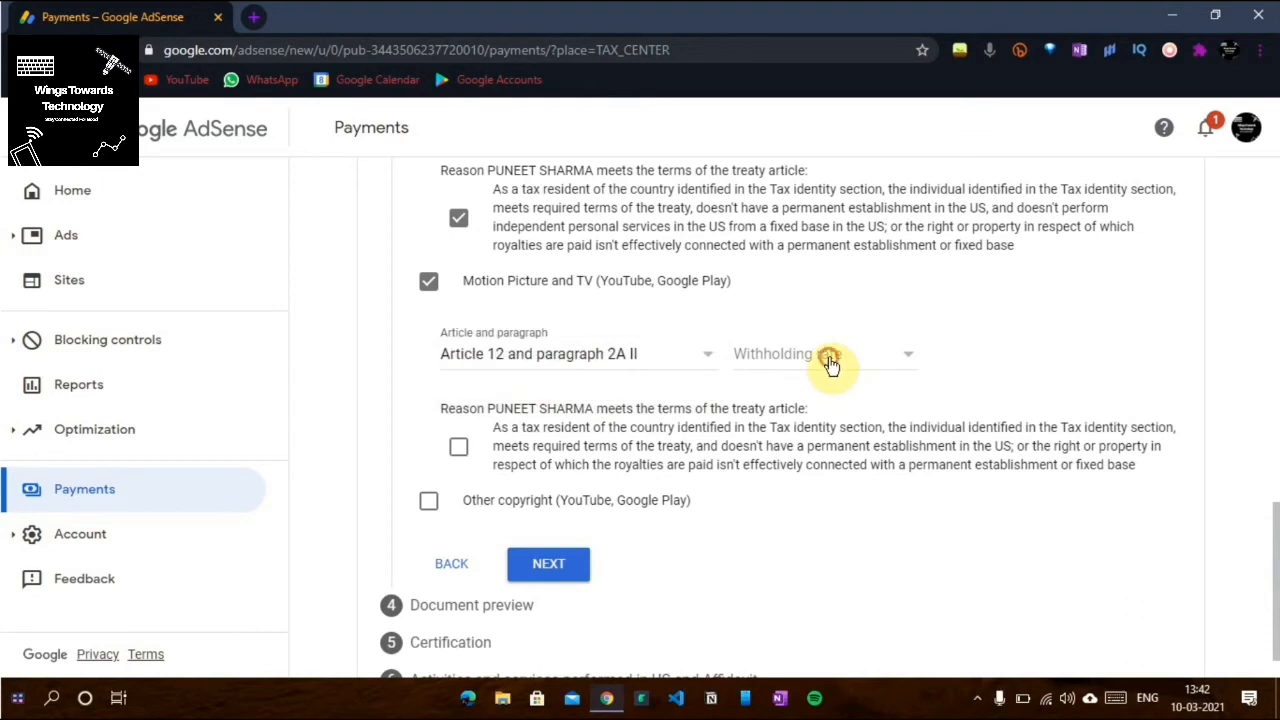
click(829, 360)
click(818, 381)
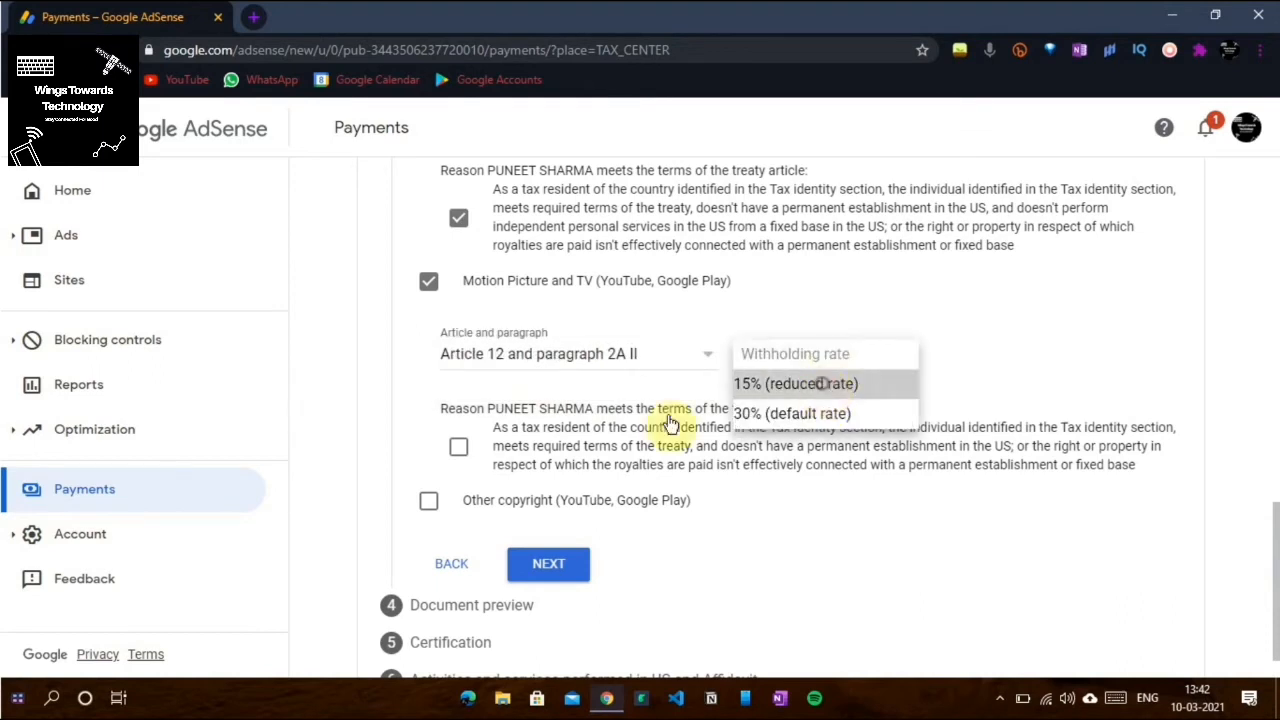
click(459, 451)
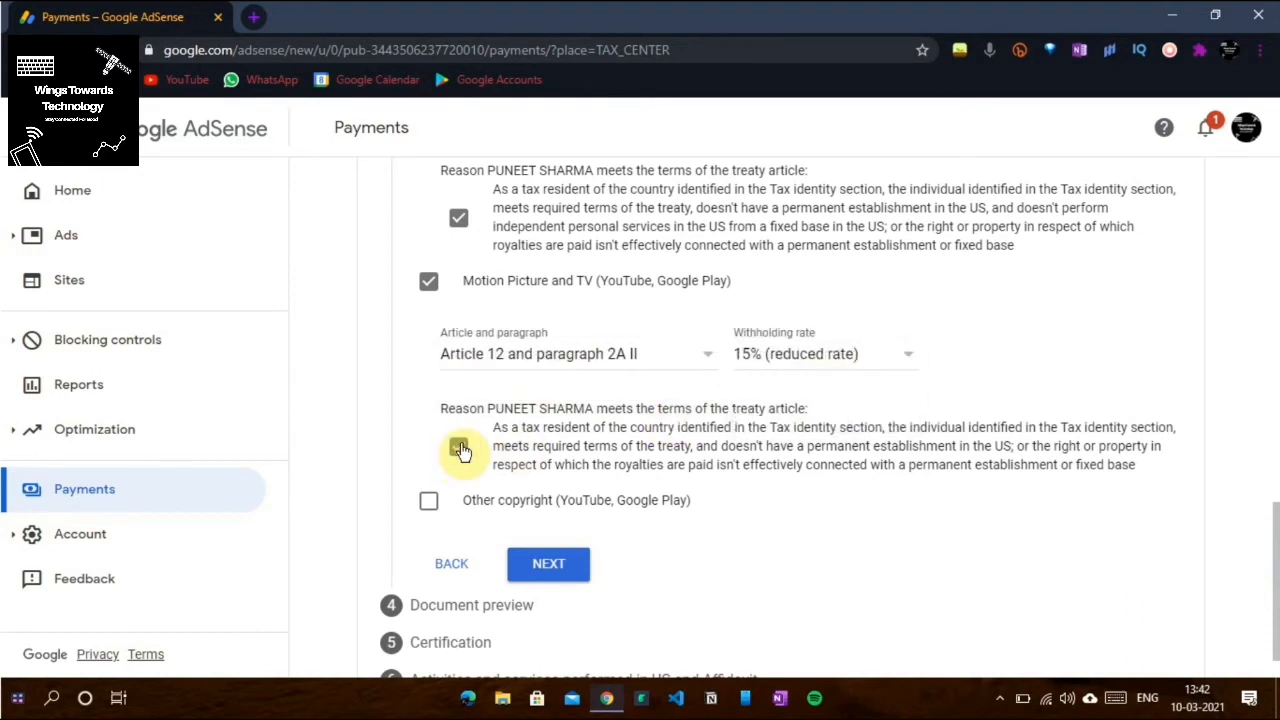
Step: Claim the Other copyright rate with Article 12 and paragraph 2A II at 15% (reduced rate), and accept its treaty terms statement
click(430, 503)
click(549, 577)
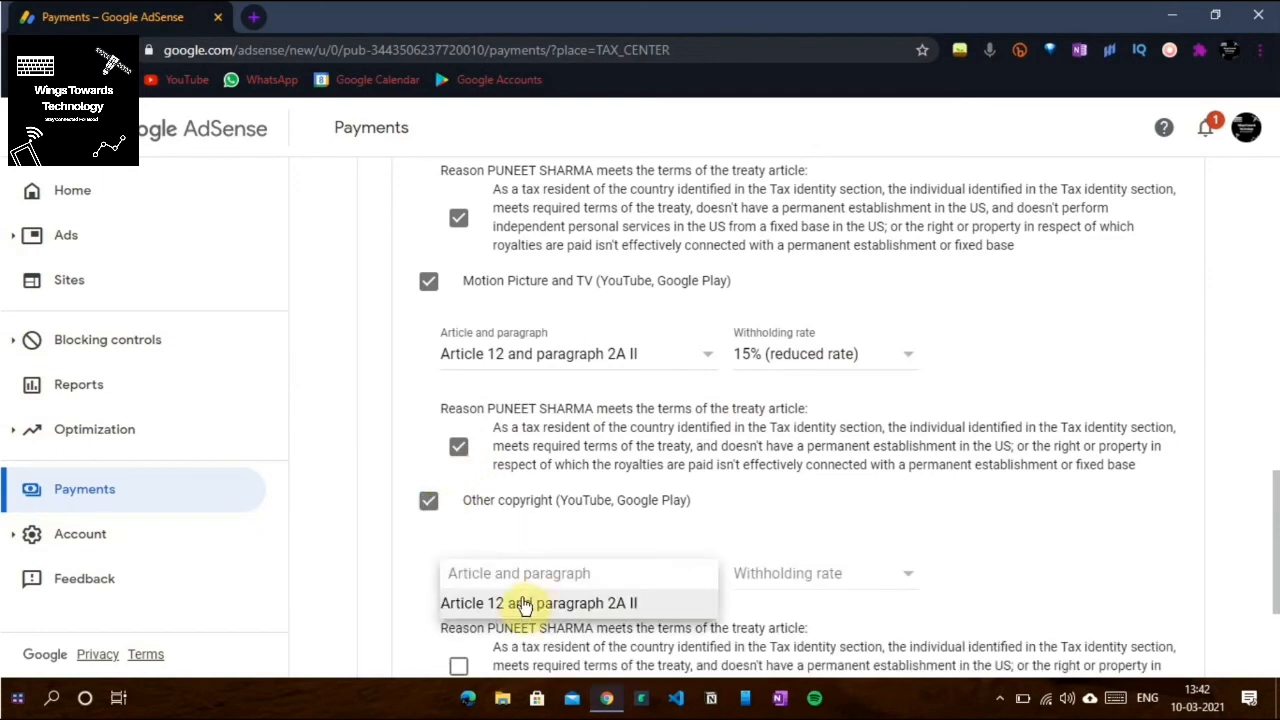
click(518, 607)
click(789, 580)
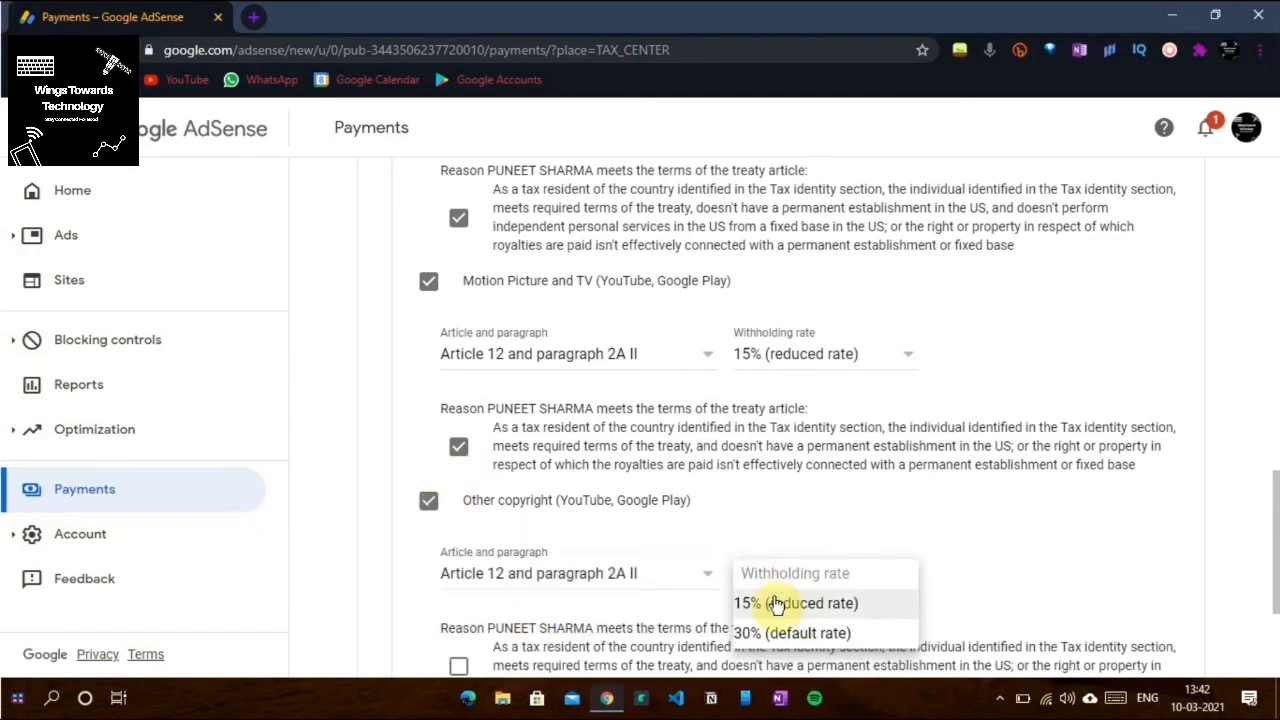
click(776, 603)
scroll(612, 425, down, 2)
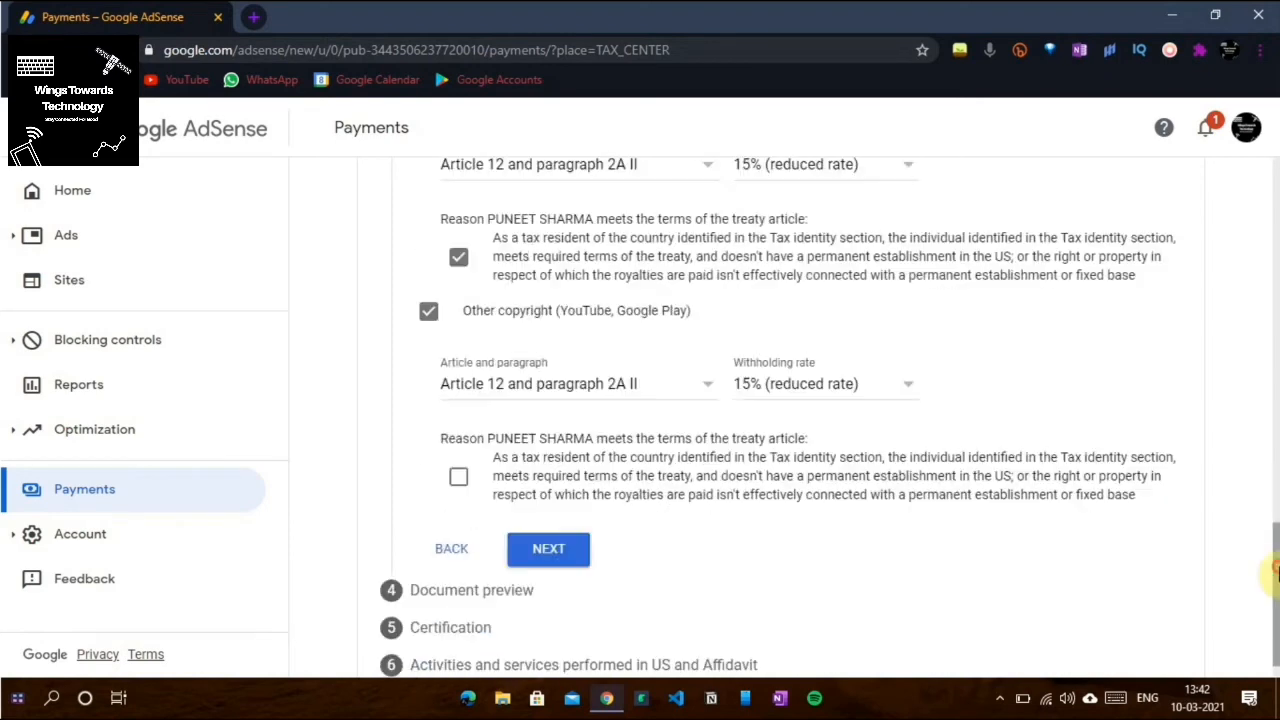
click(458, 440)
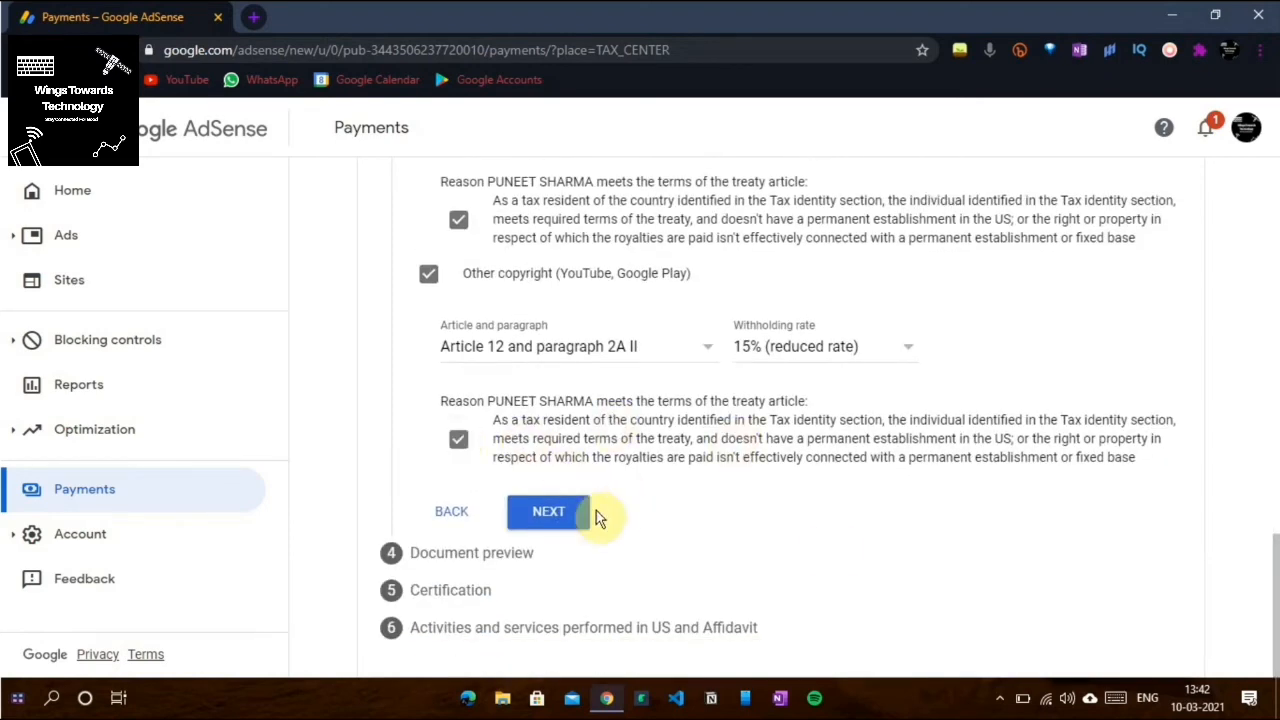
Step: Continue to the document preview and confirm that the generated tax documents have been reviewed and are true, correct, and complete
mouse_move(1270, 585)
mouse_down()
mouse_move(1275, 336)
mouse_move(1266, 571)
mouse_up()
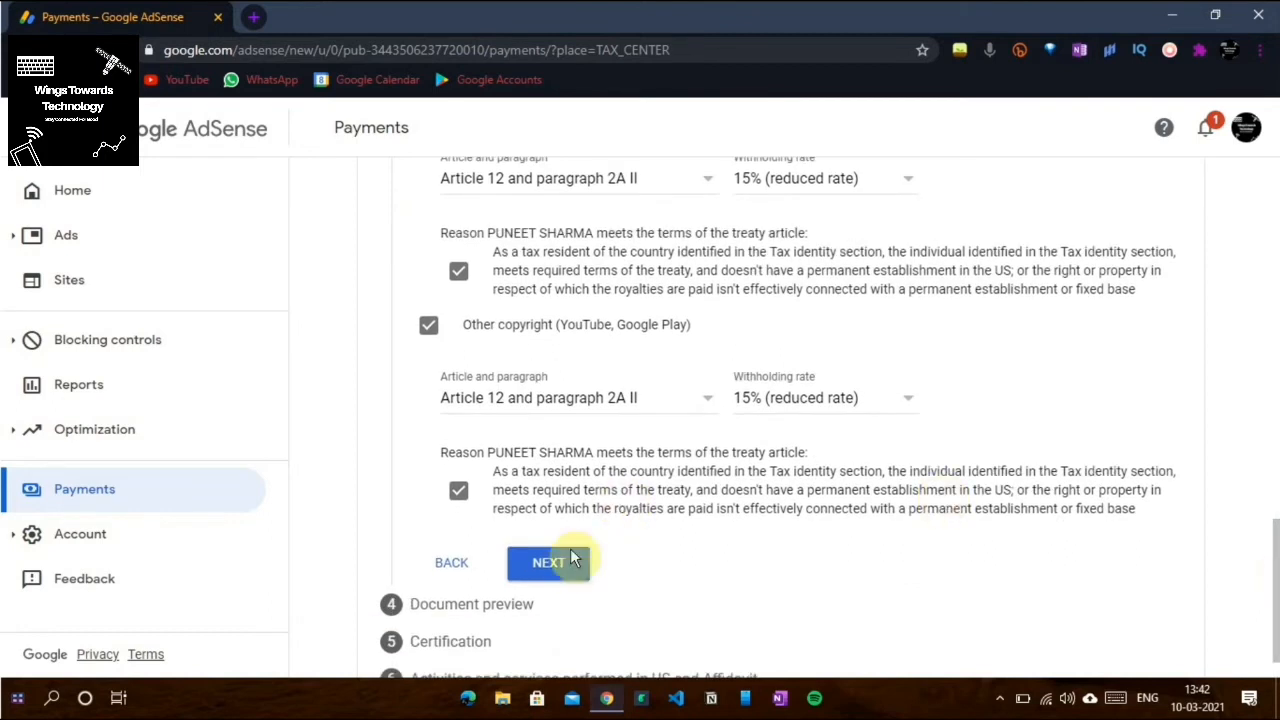
click(567, 562)
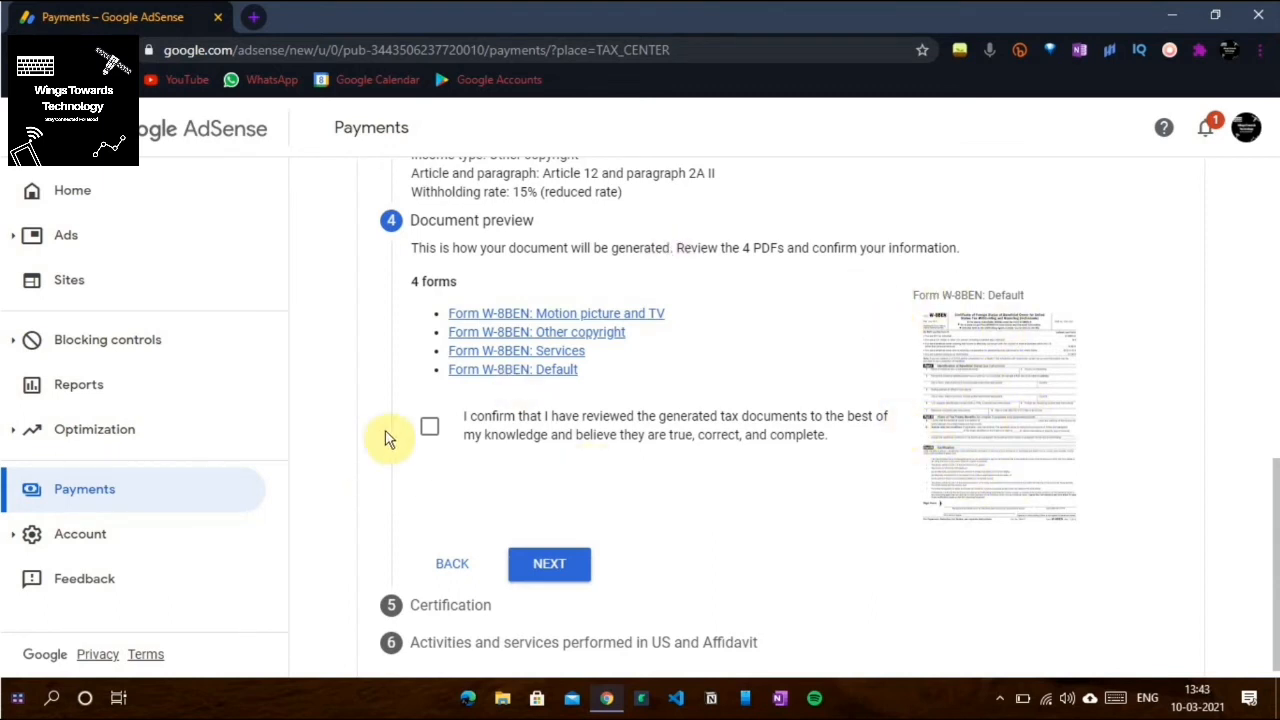
click(432, 432)
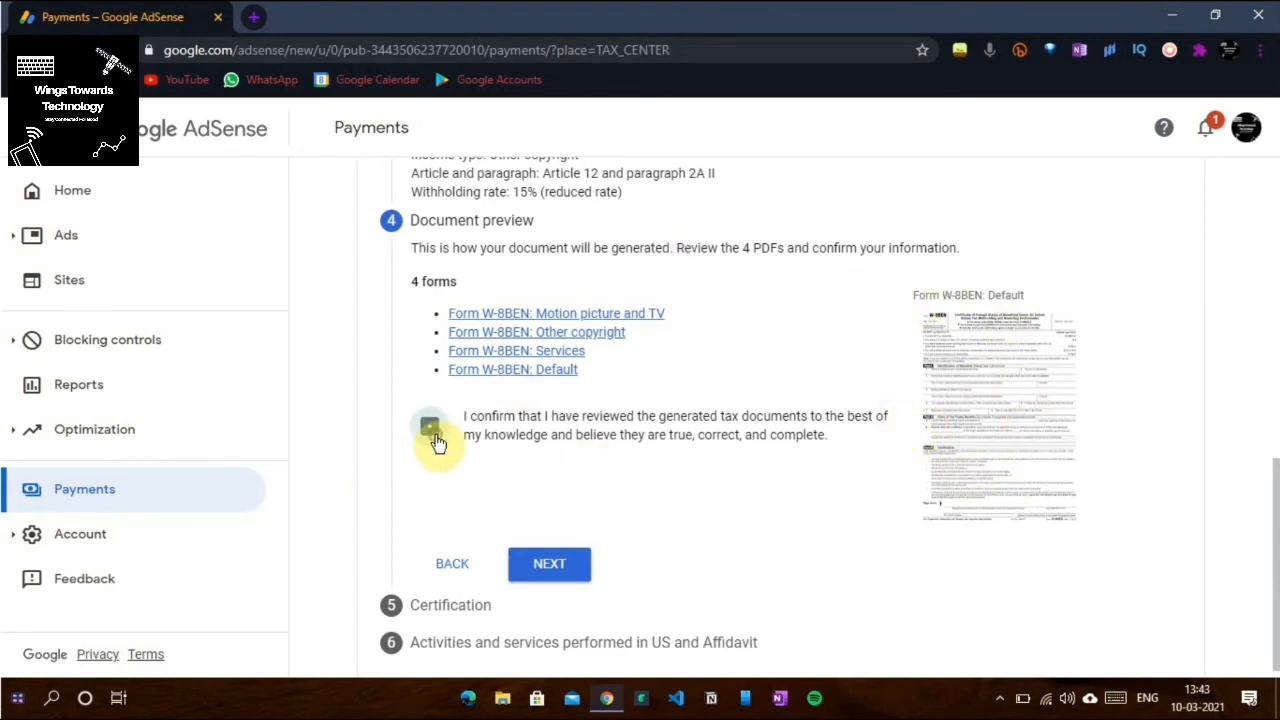
Step: Continue to the certification section and sign it with the beneficial owner's full legal name
click(552, 566)
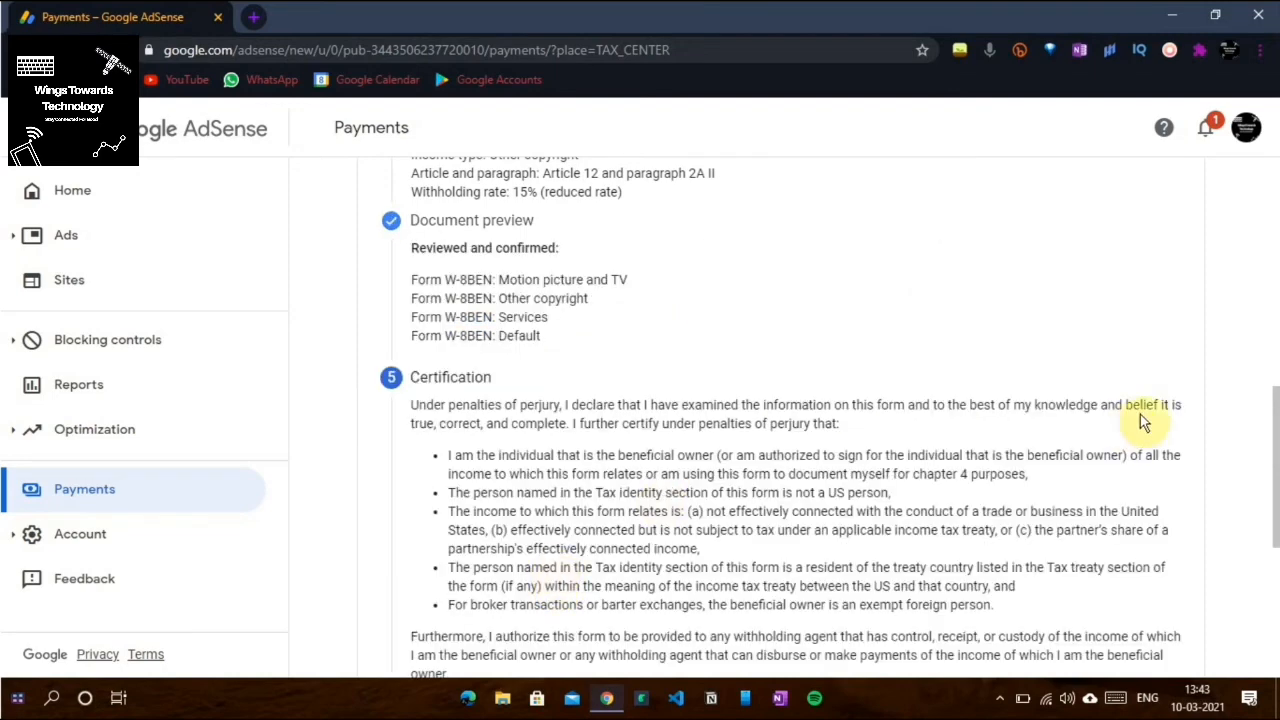
drag(1273, 477, 1275, 570)
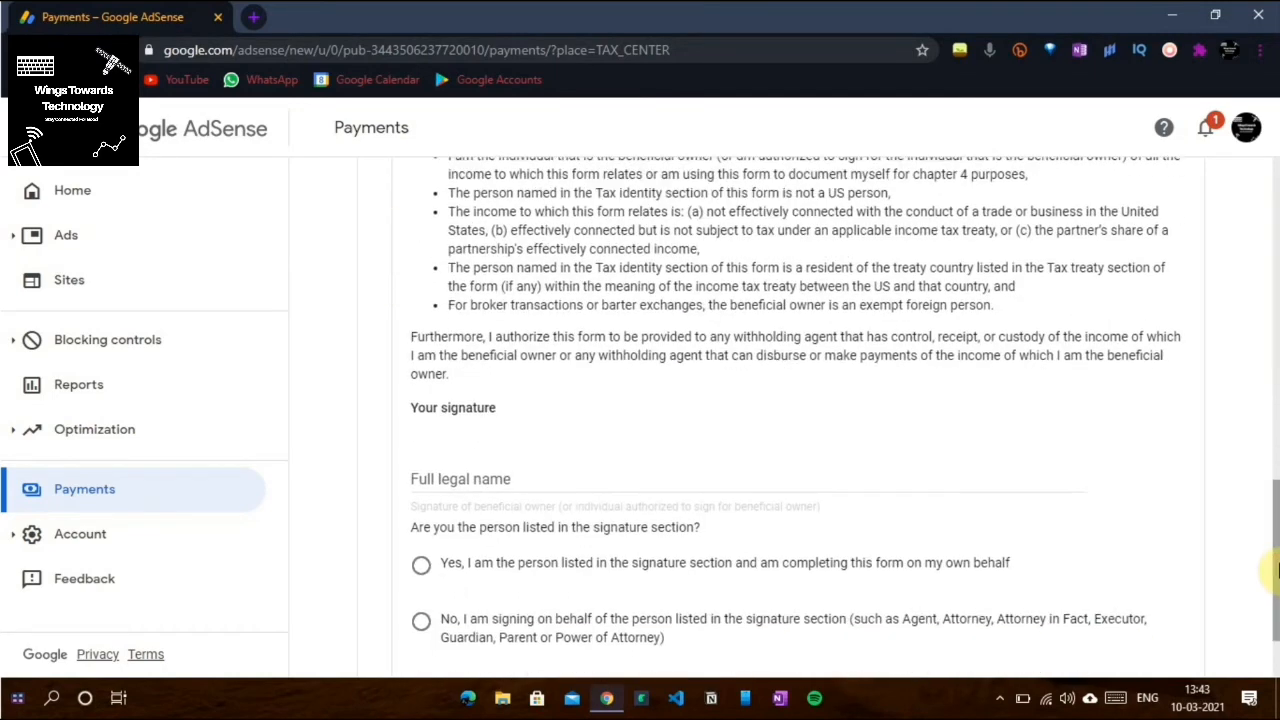
click(653, 474)
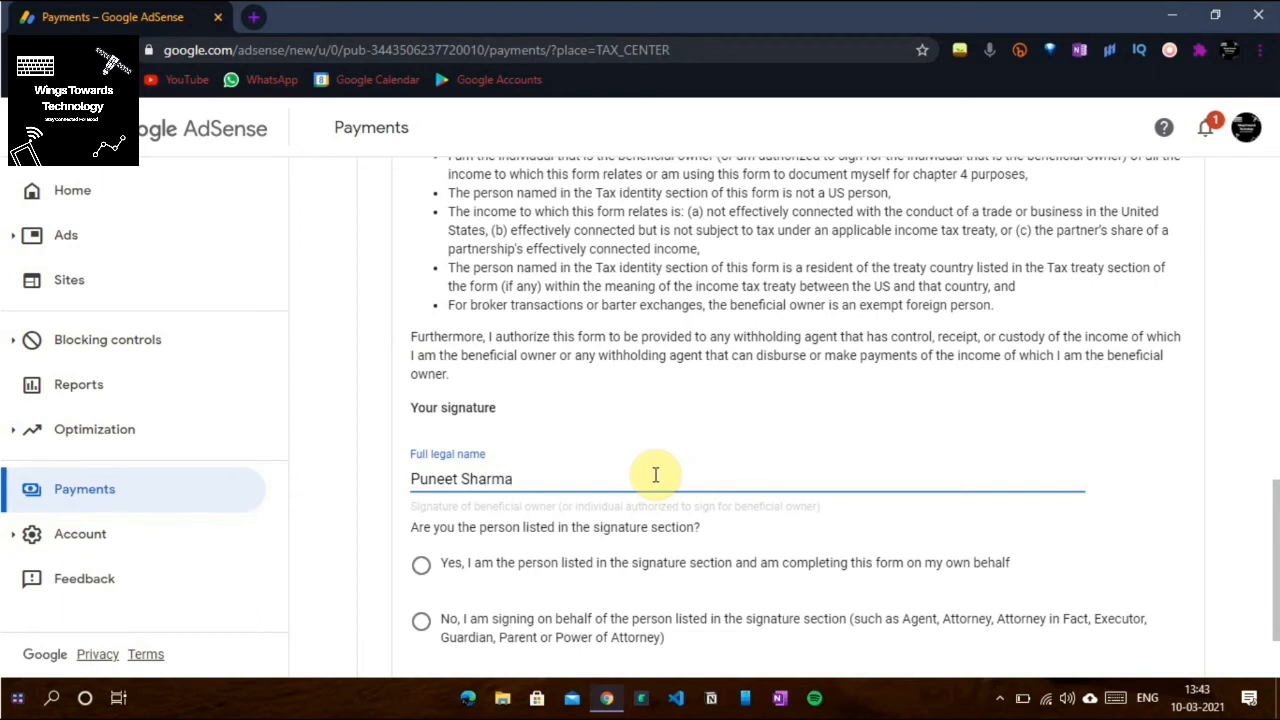
Step: Declare being the person listed in the signature section and completing the form on one's own behalf, and continue to the affidavit section
click(569, 636)
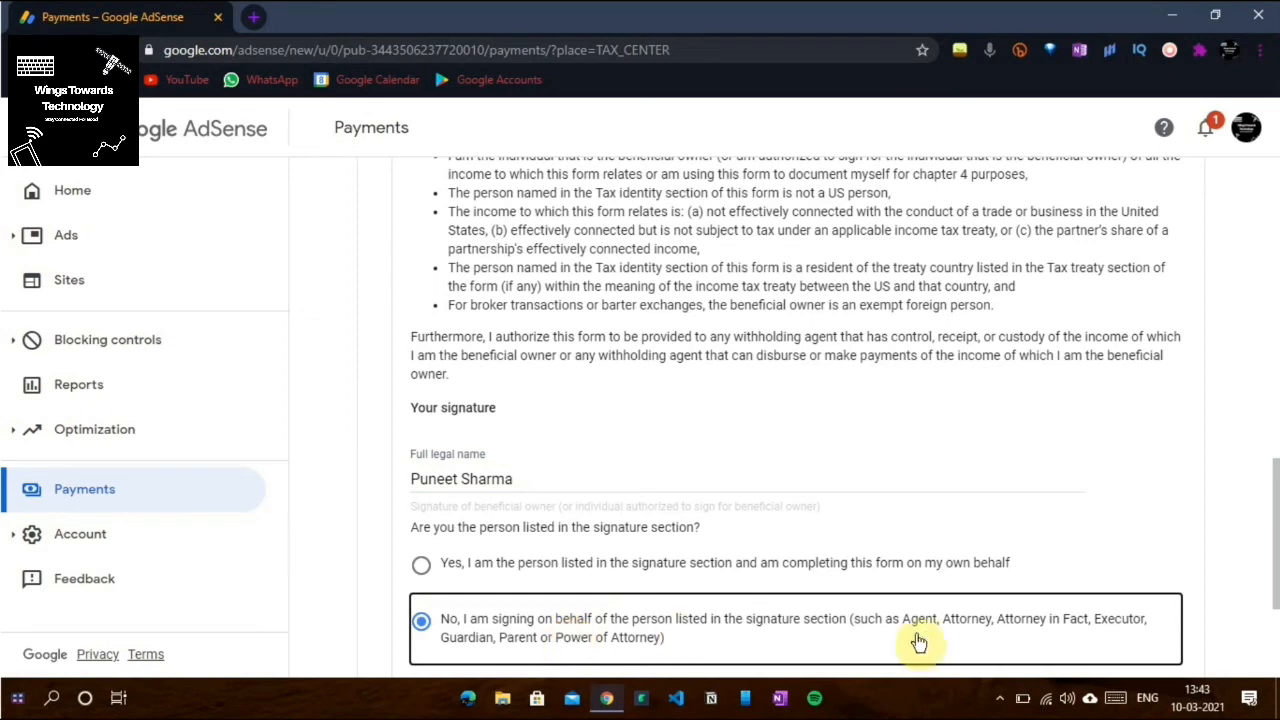
scroll(1275, 480, down, 3)
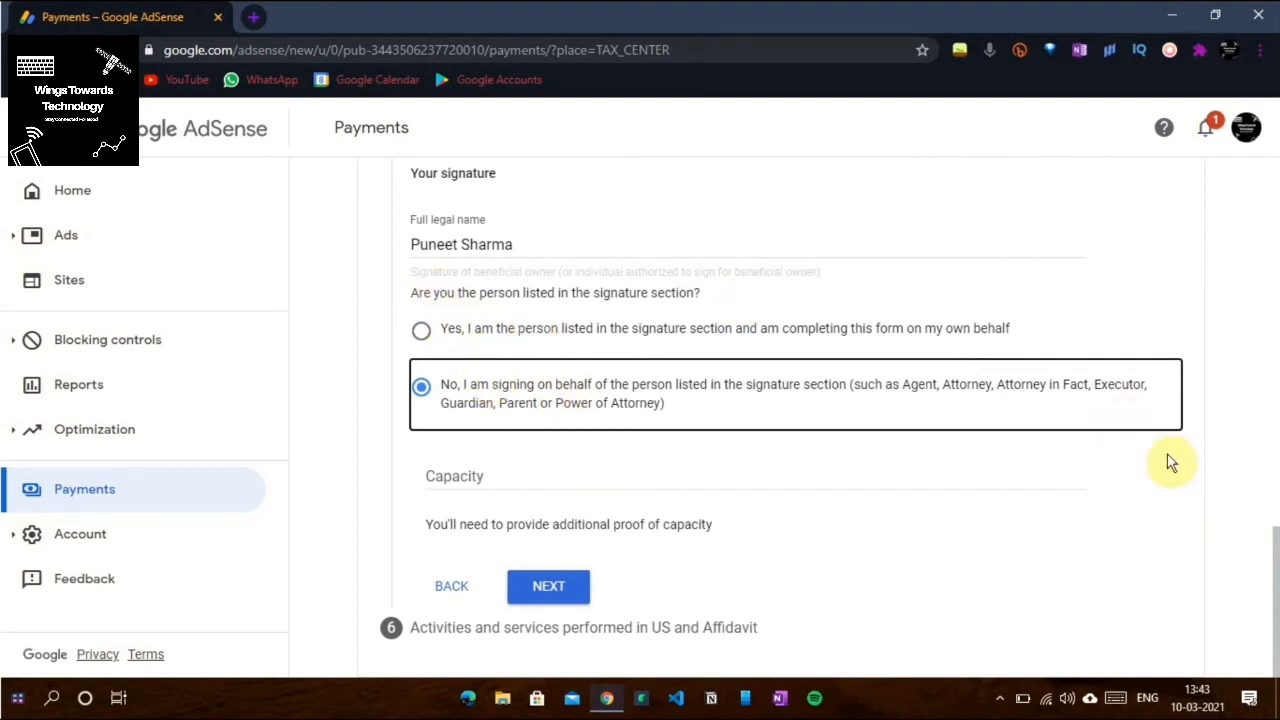
click(758, 336)
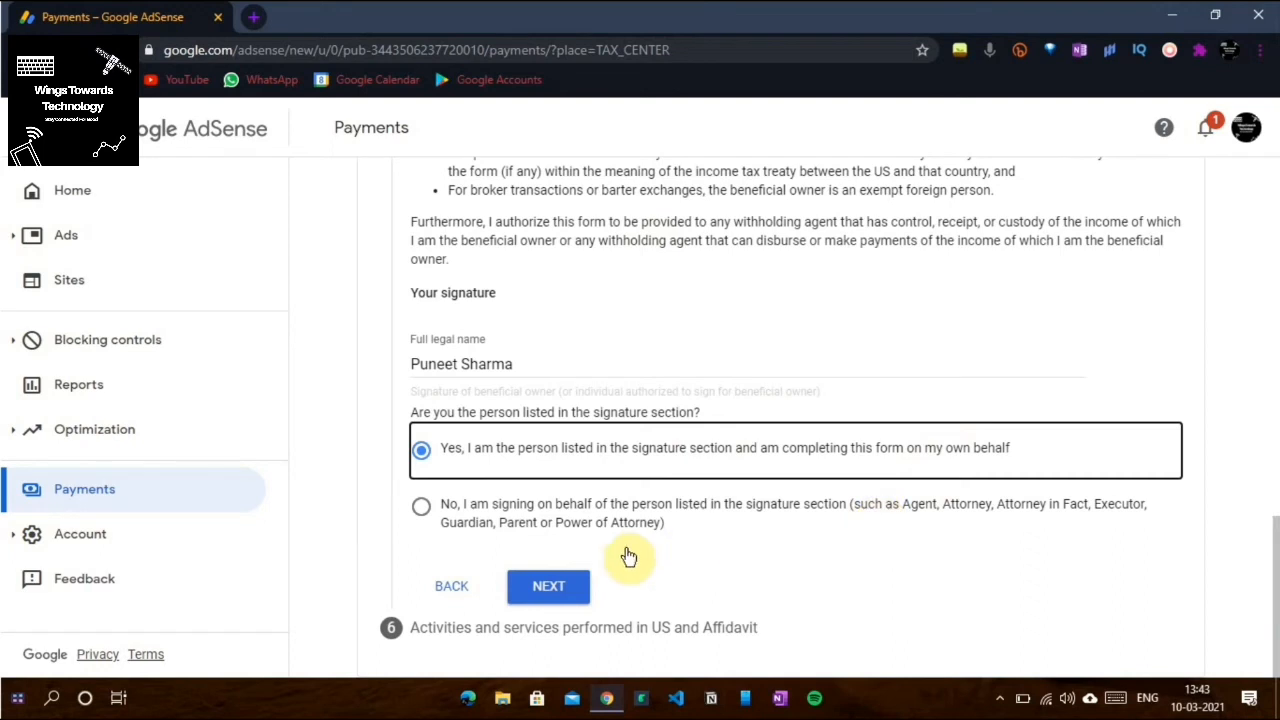
click(570, 585)
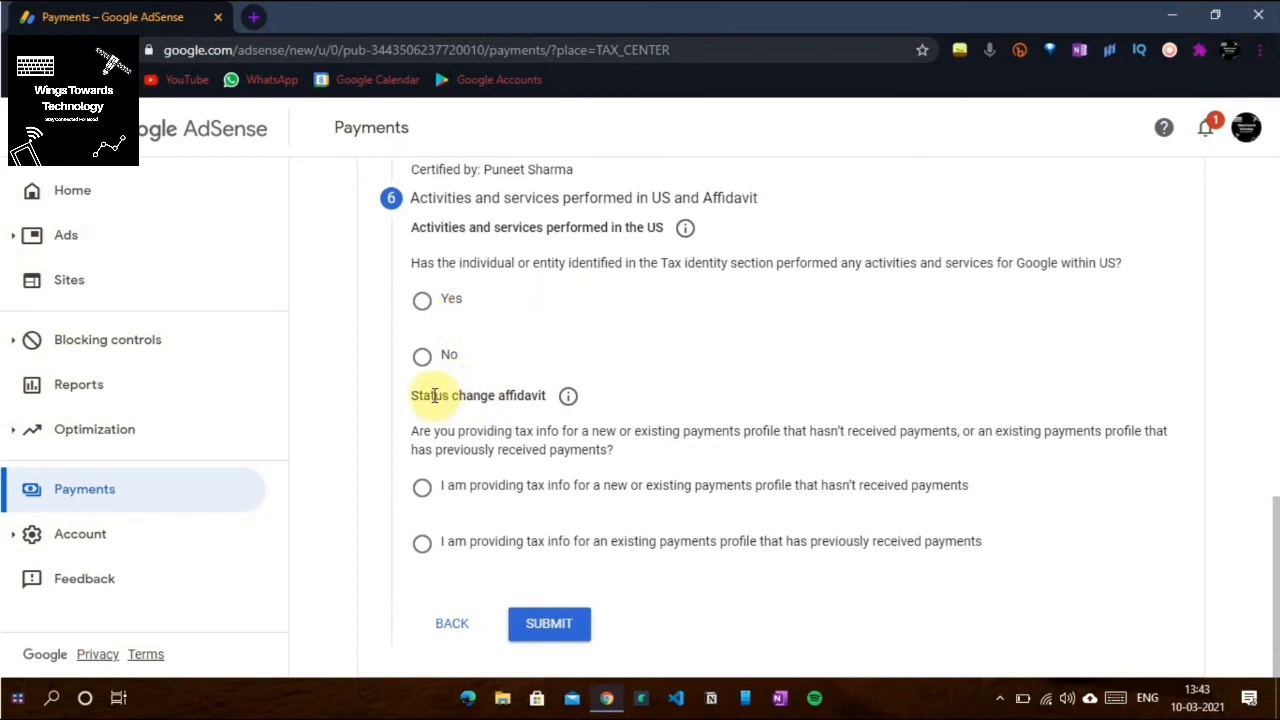
Step: Answer No to activities and services performed in the US and certify that services are performed solely outside the US
click(427, 358)
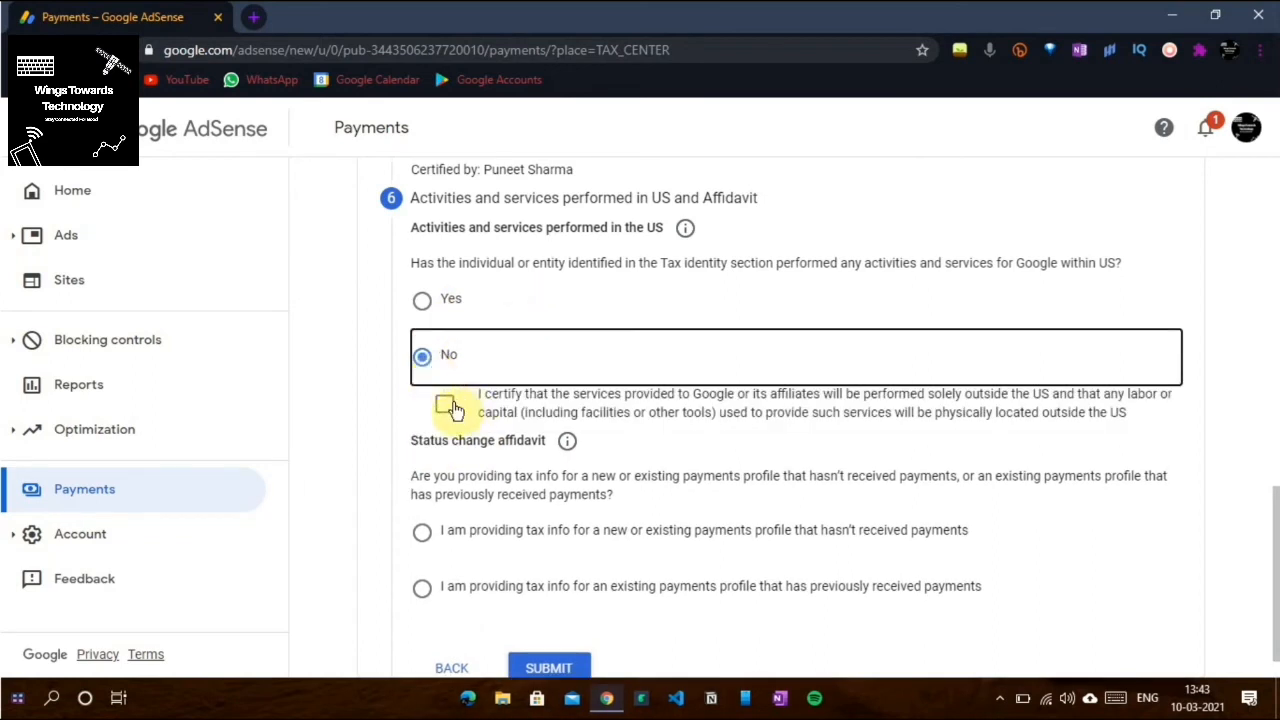
click(443, 405)
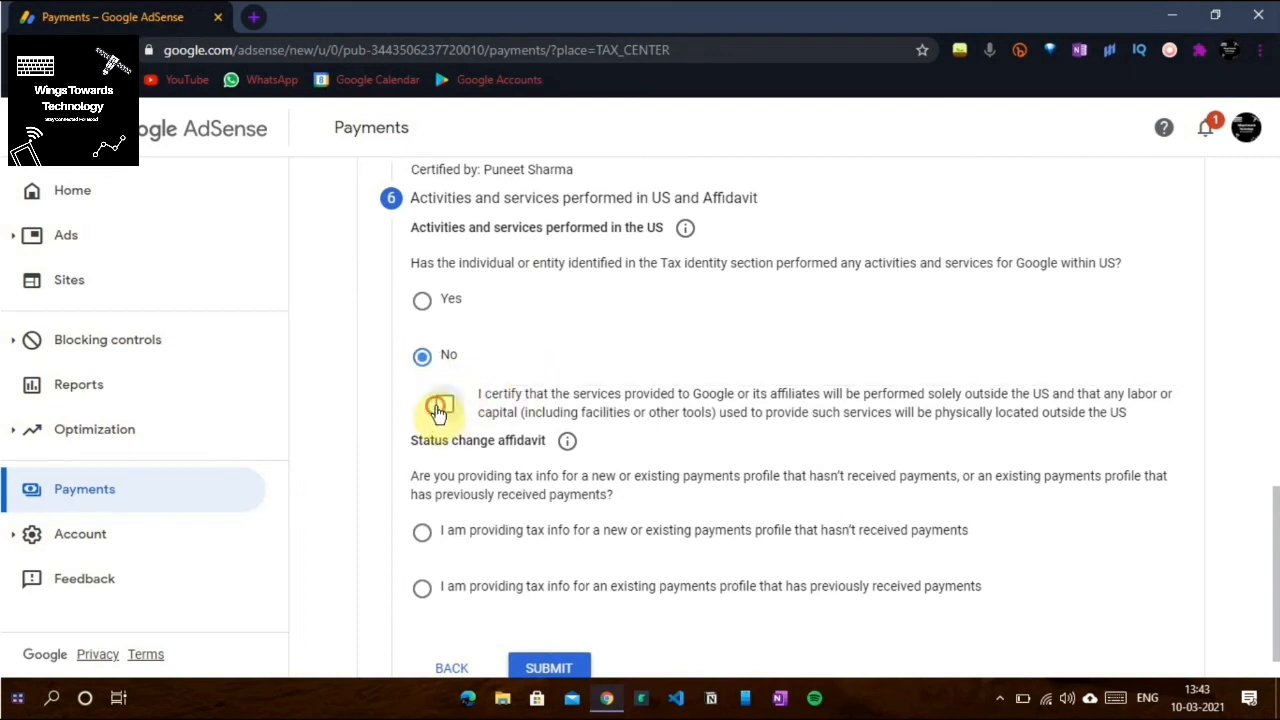
Step: State that the tax info is for a new or existing payments profile that hasn't received payments, and submit the tax form
scroll(690, 510, down, 1)
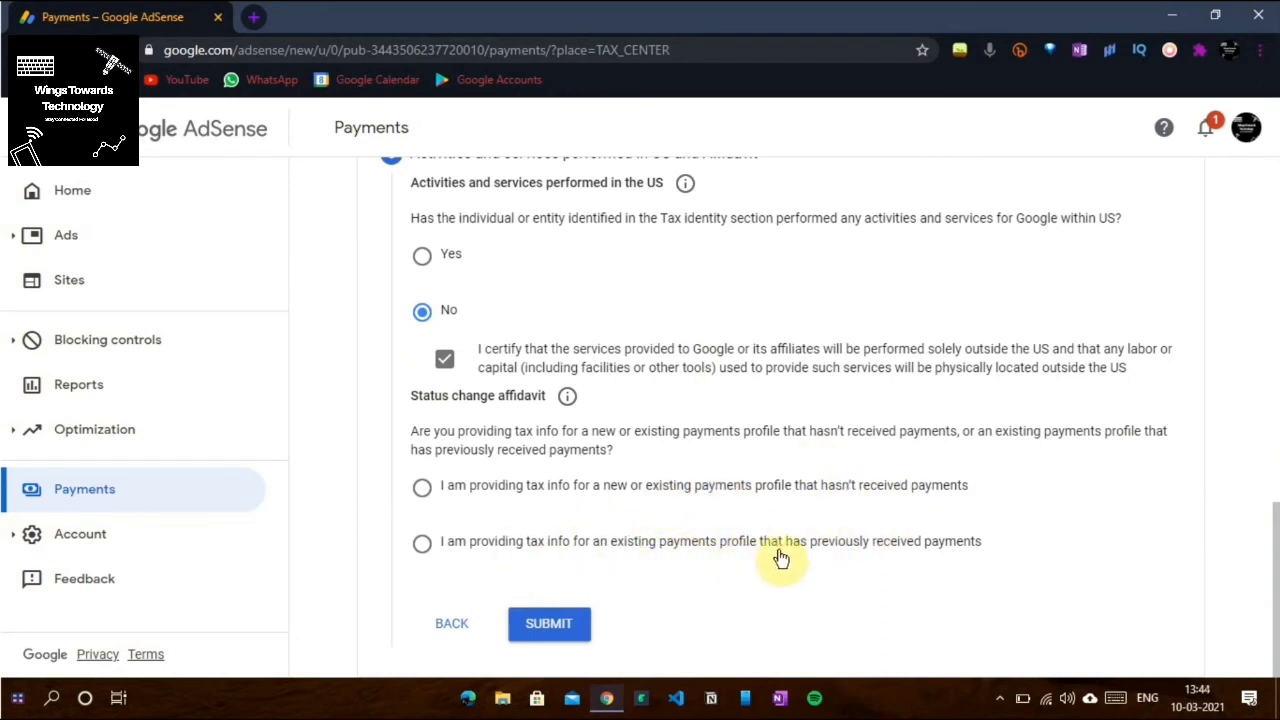
click(422, 487)
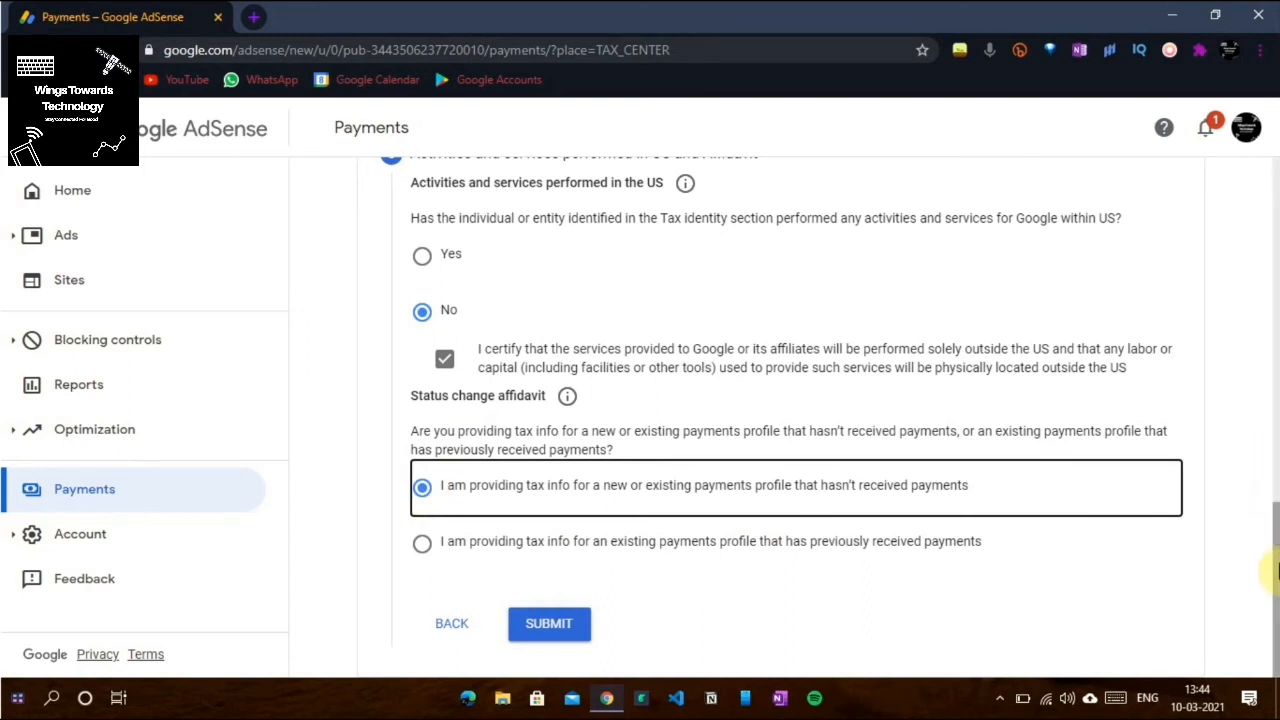
click(565, 628)
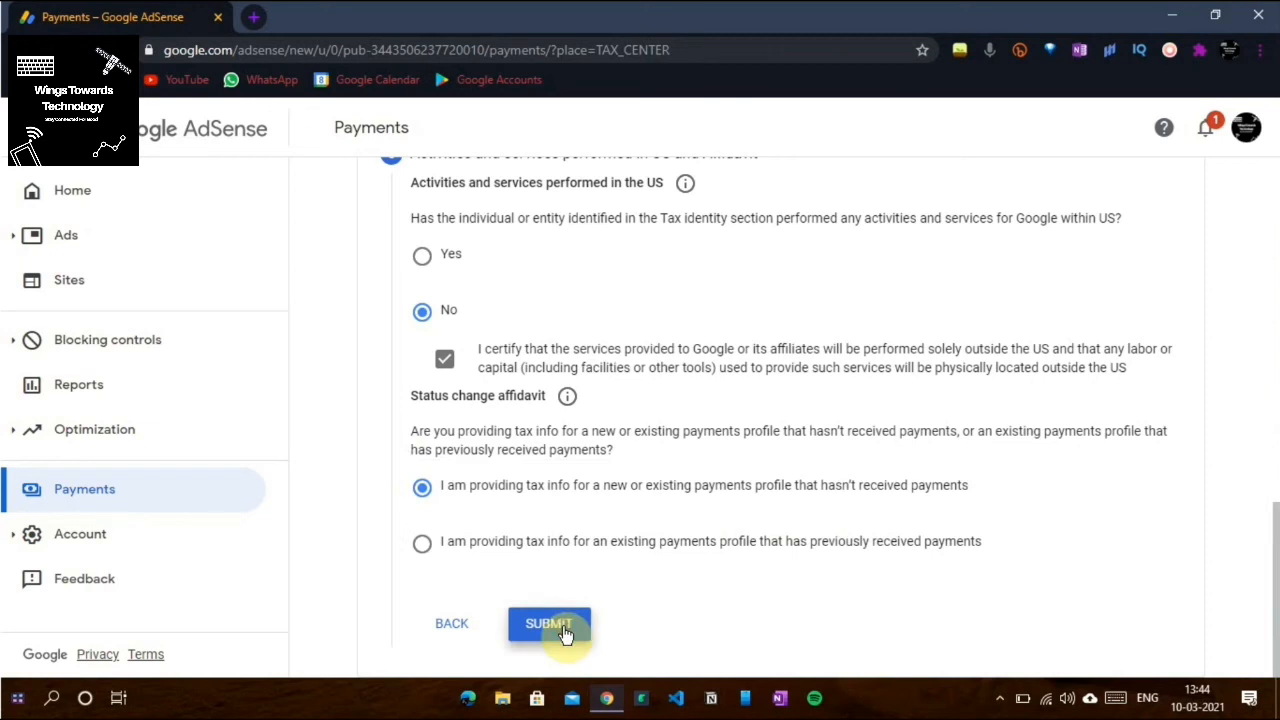